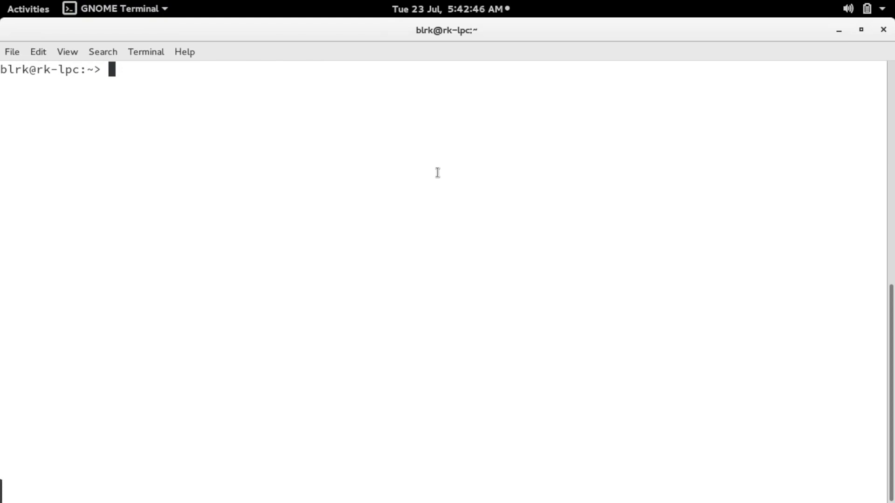
# Start typing the virt-manager command in the terminal, removing a mistyped letter.
pyautogui.write('virt-mang')
pyautogui.press('BackSpace')
# Launch virt-manager, reposition its window, and start the New Virtual Machine wizard from the File menu.
pyautogui.write('ager')
pyautogui.press('Return')
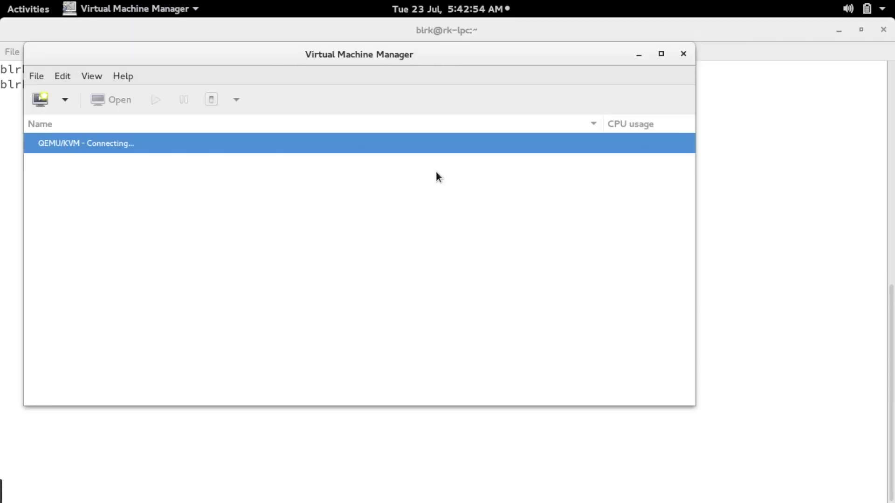
pyautogui.moveTo(363, 56); pyautogui.dragTo(460, 62)
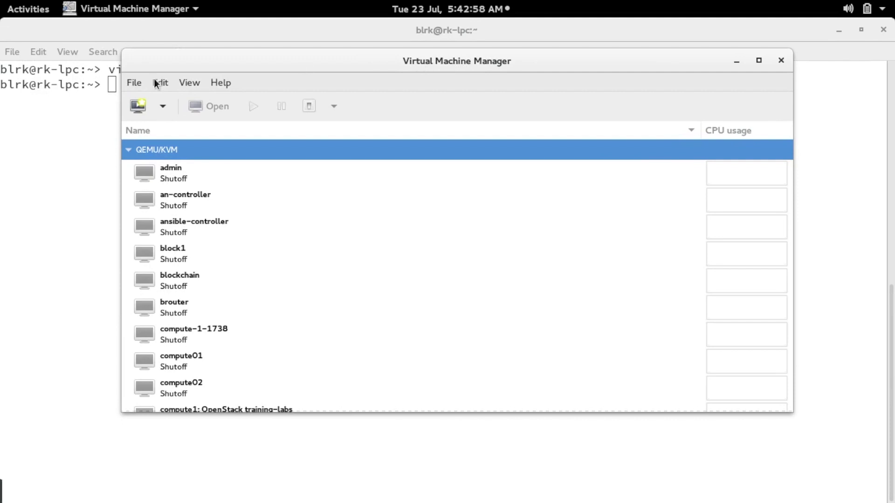
pyautogui.click(137, 82)
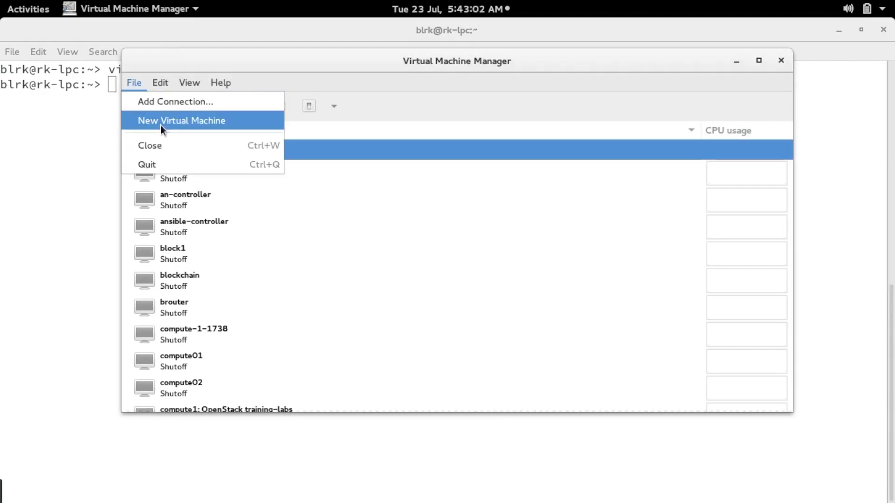
pyautogui.click(208, 121)
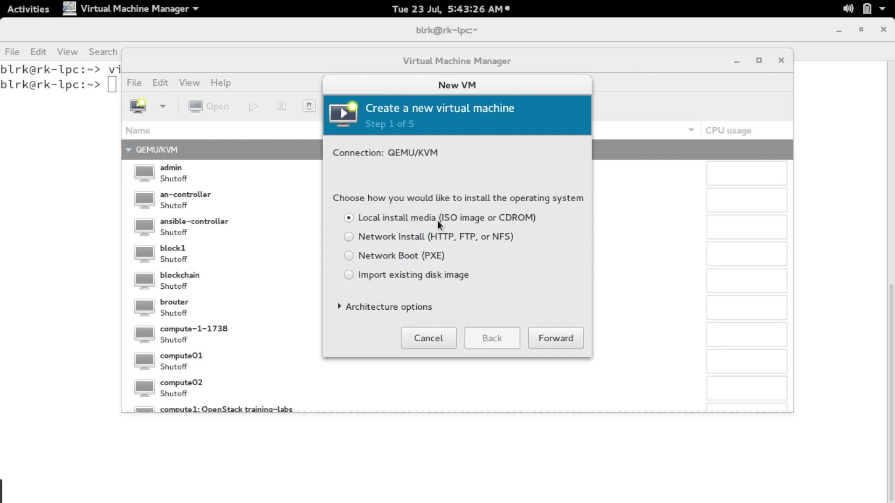
# Continue with Local install media and browse for an install ISO image.
pyautogui.click(547, 338)
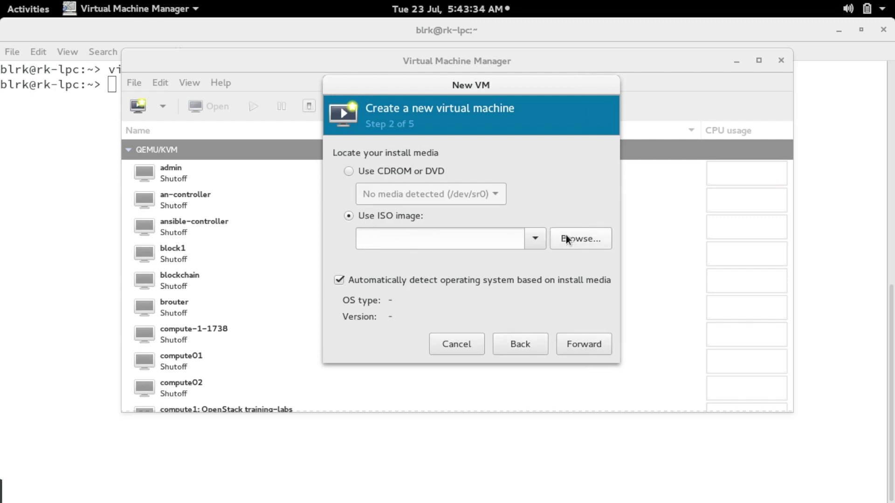
pyautogui.click(577, 239)
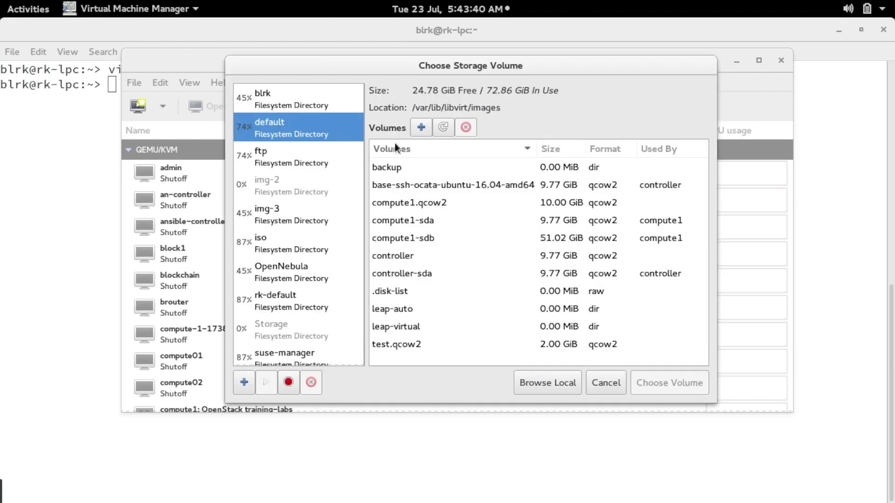
# Pick CentOS-7-x86_64-Minimal-1810.iso from the rkdrive/iso folder as install media.
pyautogui.click(536, 382)
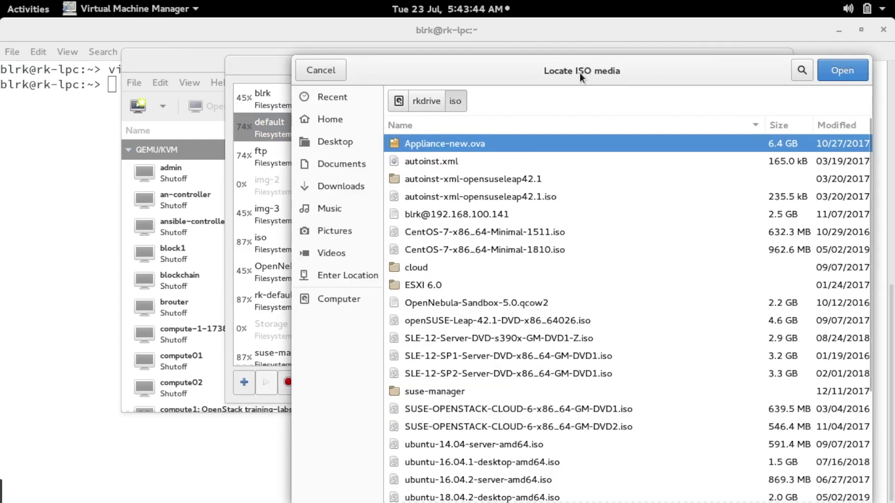
pyautogui.moveTo(580, 73); pyautogui.dragTo(476, 52)
pyautogui.click(232, 168)
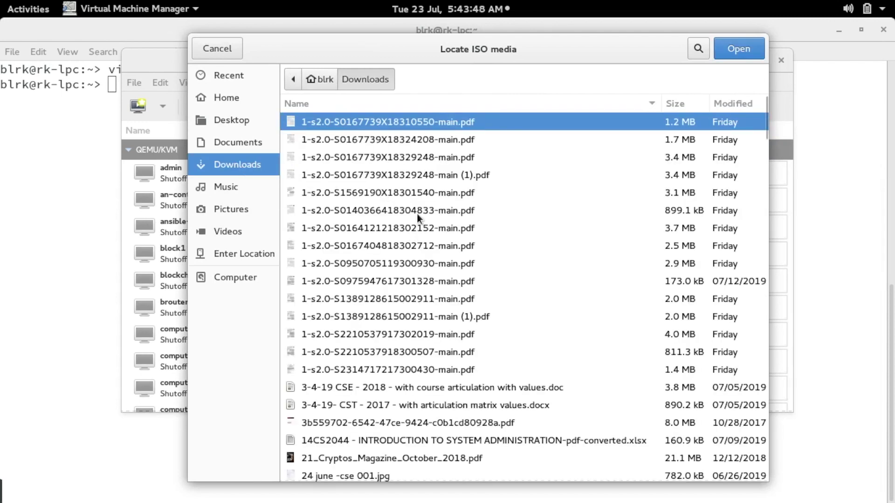
pyautogui.click(239, 276)
pyautogui.doubleClick(317, 318)
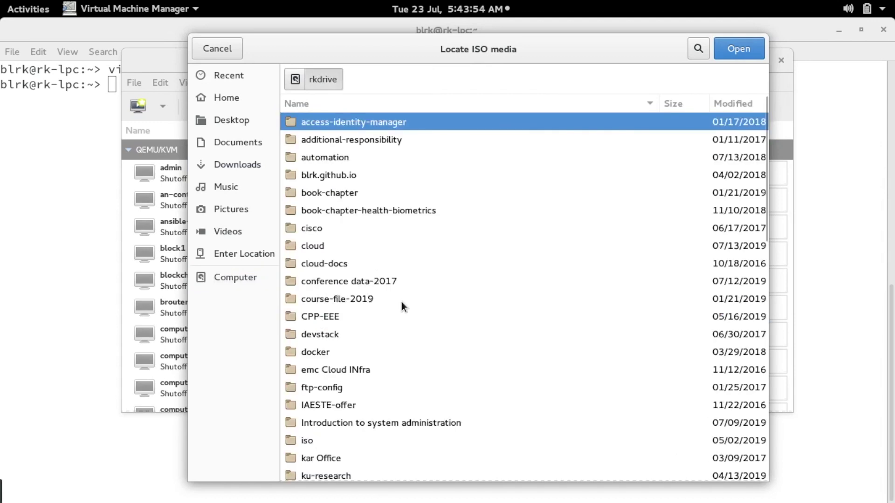
pyautogui.doubleClick(306, 442)
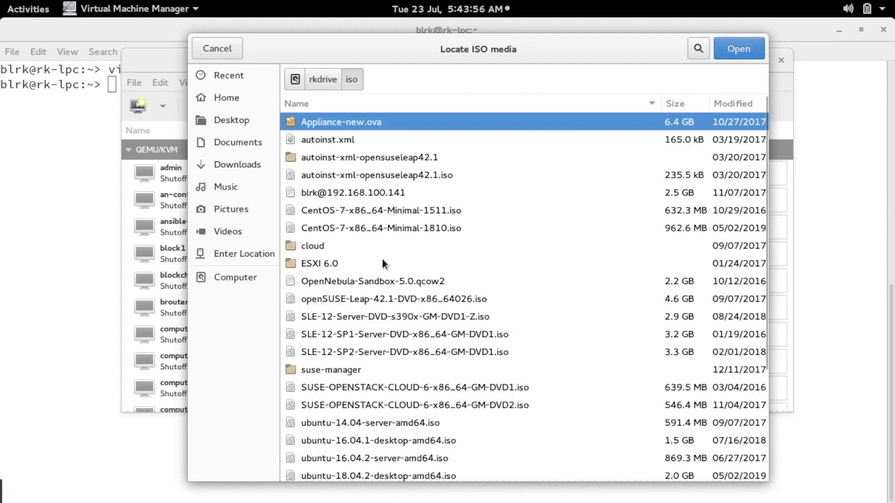
pyautogui.click(414, 228)
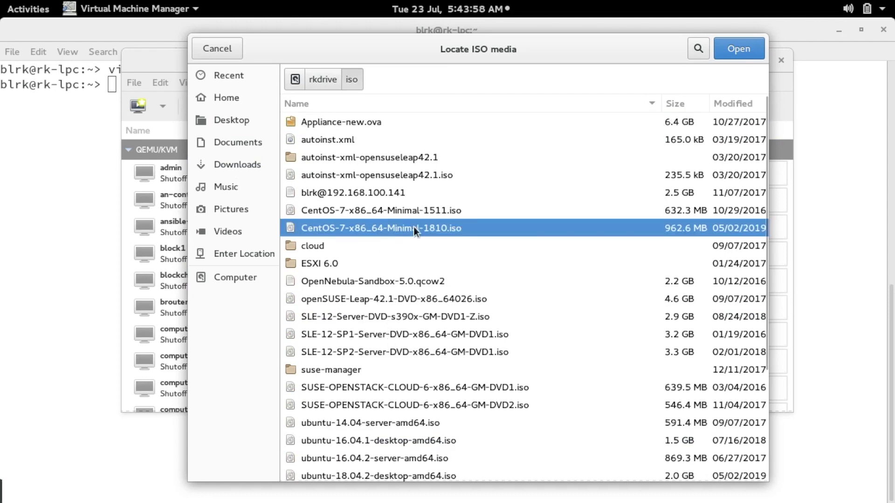
pyautogui.click(734, 49)
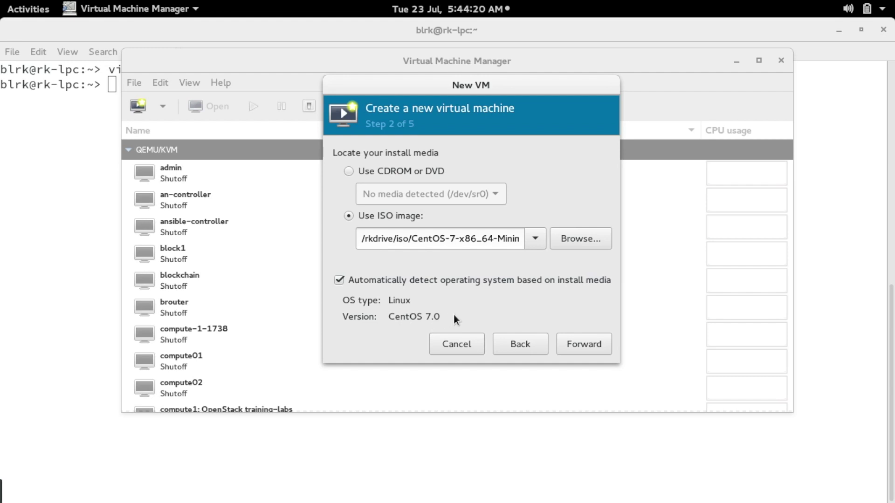
# Leave automatic OS detection (CentOS 7.0) enabled and advance to the memory and CPU step.
pyautogui.click(340, 282)
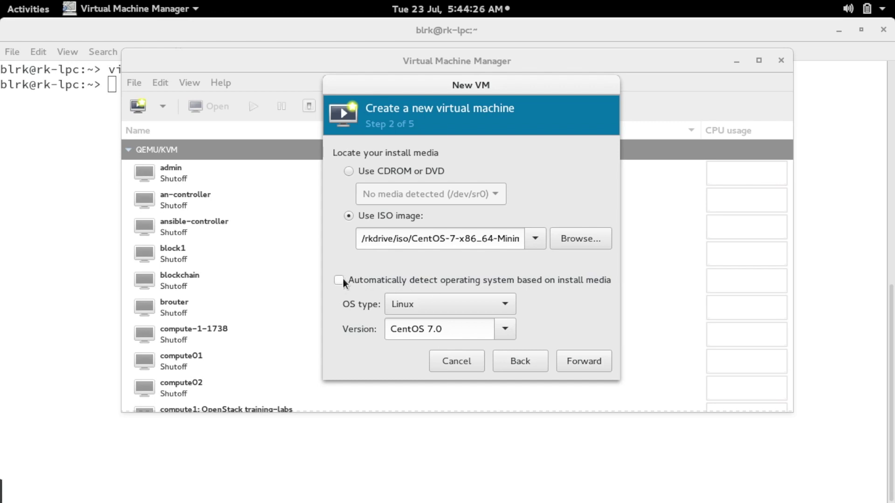
pyautogui.click(341, 281)
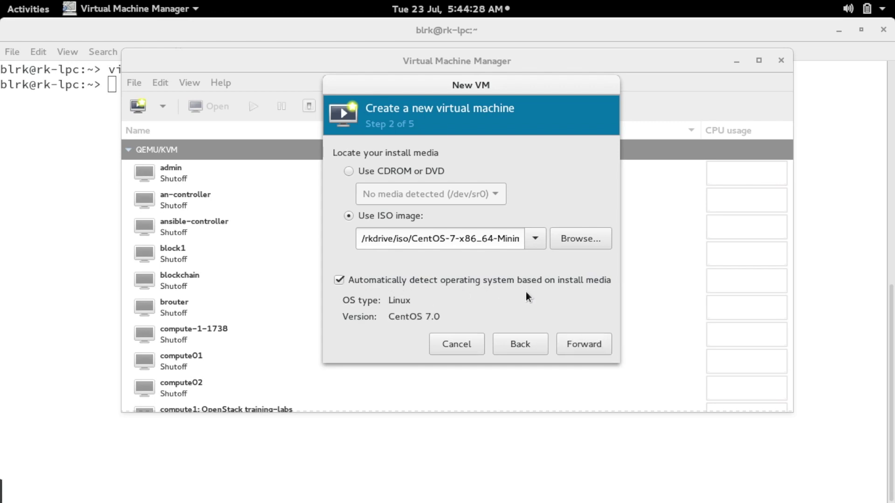
pyautogui.click(581, 346)
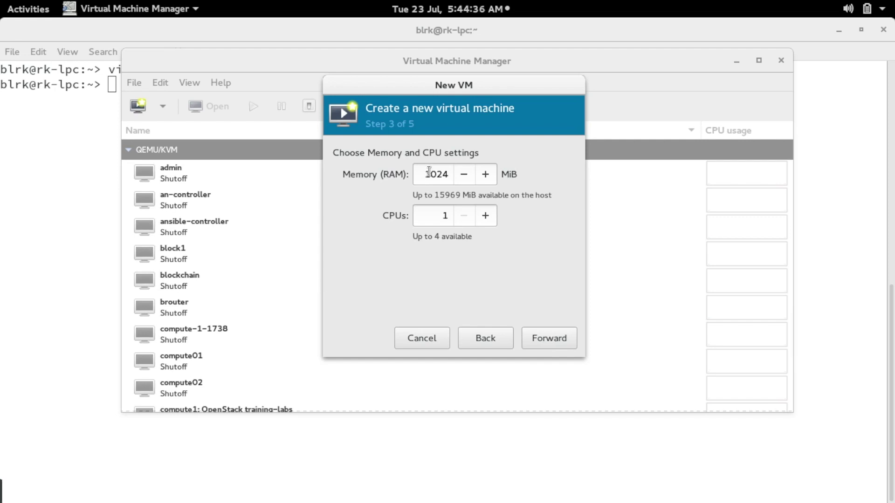
# Raise memory from 1024 to 8192 MiB and CPUs to 2, then advance to storage.
pyautogui.doubleClick(424, 175)
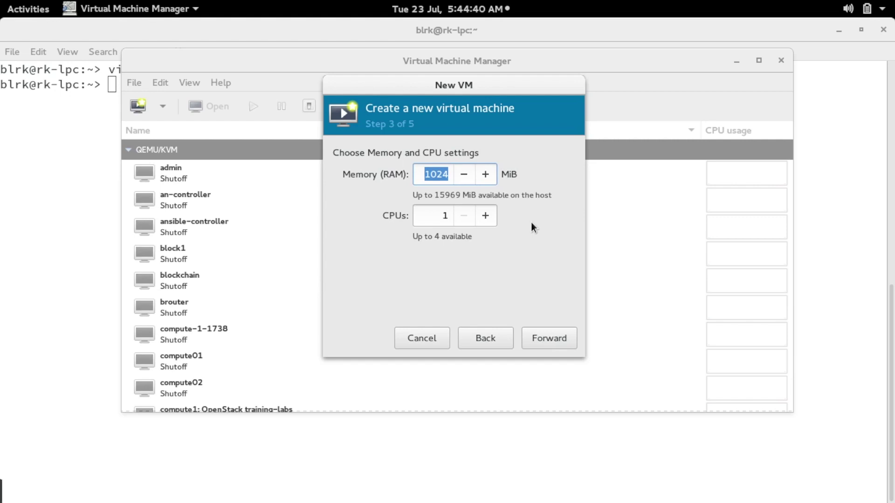
pyautogui.write('8192')
pyautogui.click(486, 215)
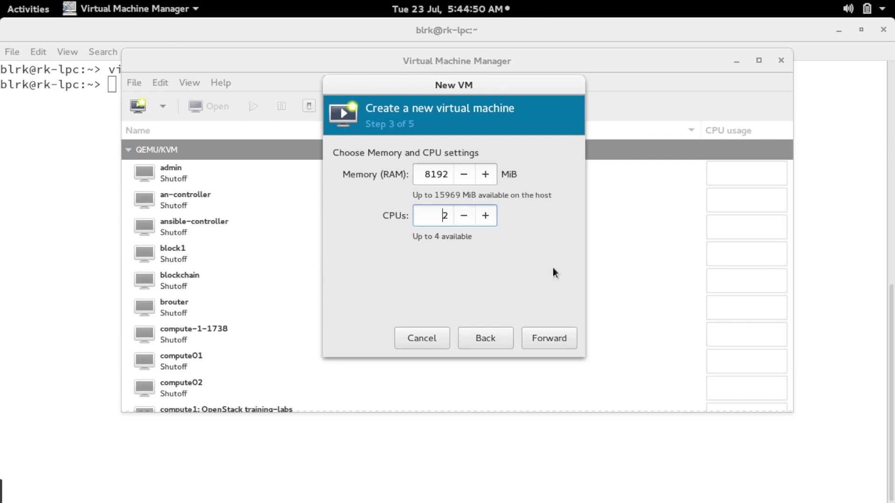
pyautogui.click(549, 339)
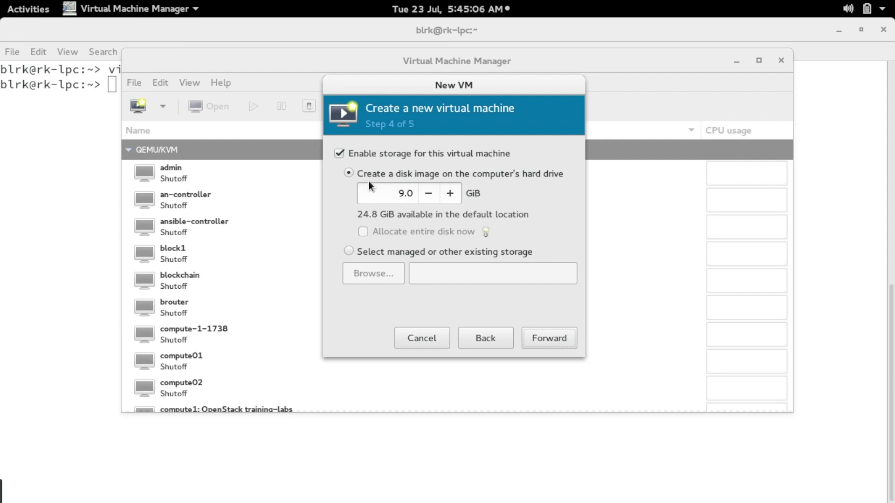
# Replace the 9.0 GiB disk image size with 10 GiB.
pyautogui.click(397, 189)
pyautogui.moveTo(397, 190); pyautogui.dragTo(416, 195)
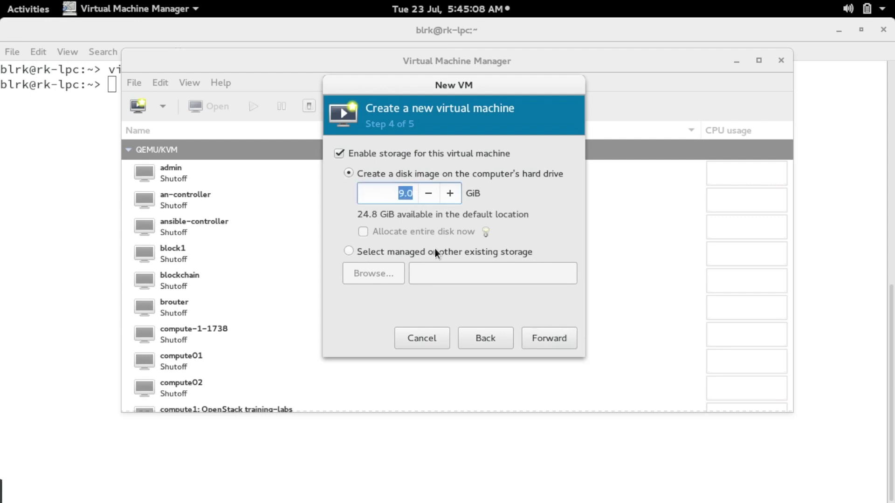
pyautogui.write('10')
# Rename the VM from centos7.0 to systemAdmin, enable customizing before install, and finish.
pyautogui.click(554, 340)
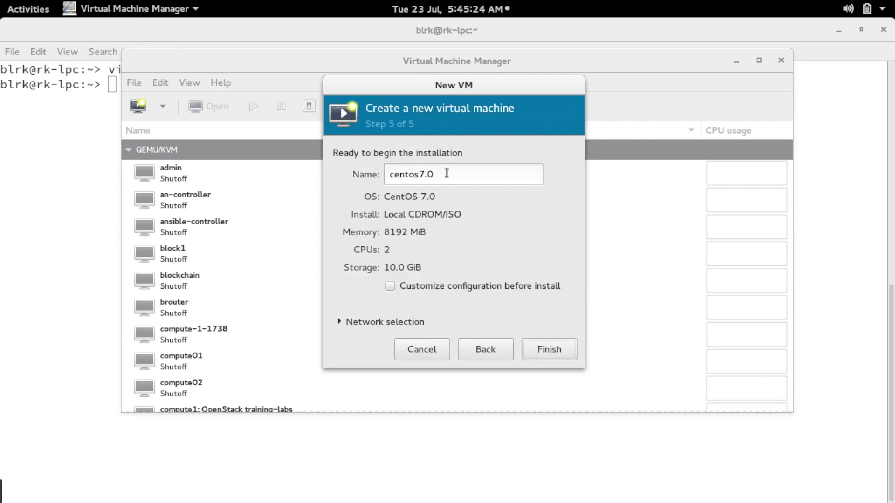
pyautogui.tripleClick(447, 173)
pyautogui.write('system')
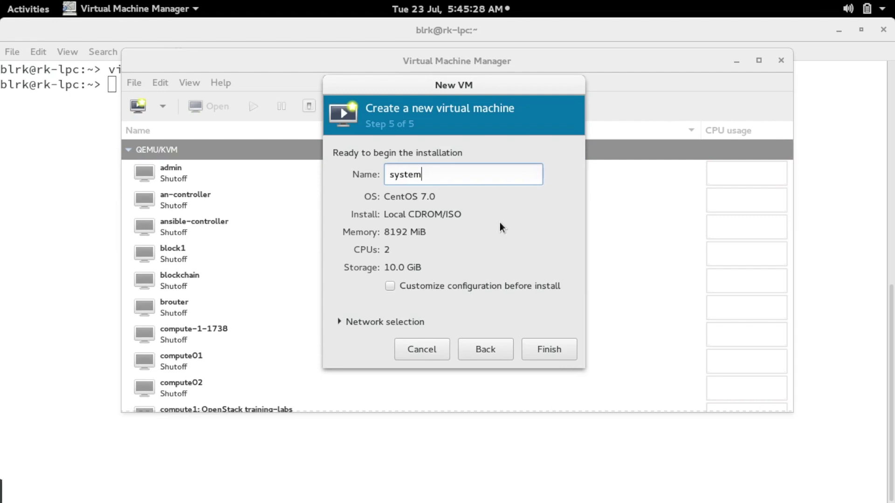
pyautogui.write('Admin')
pyautogui.moveTo(475, 174); pyautogui.dragTo(368, 172)
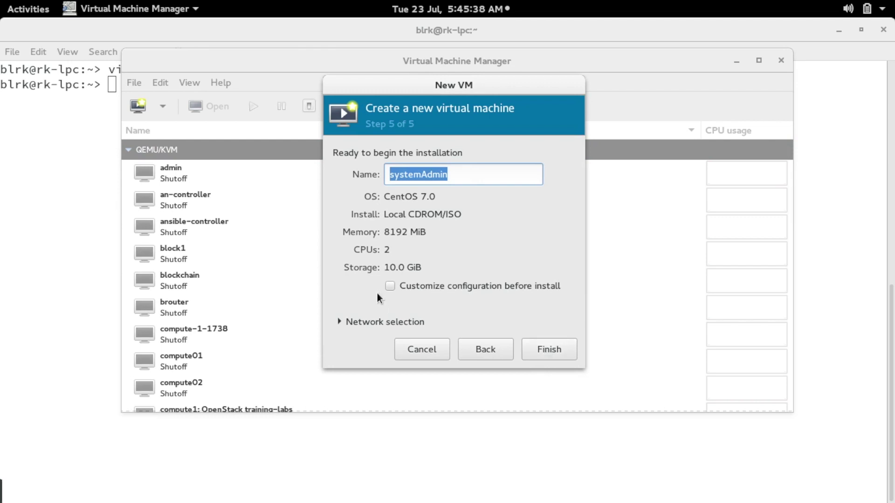
pyautogui.click(390, 286)
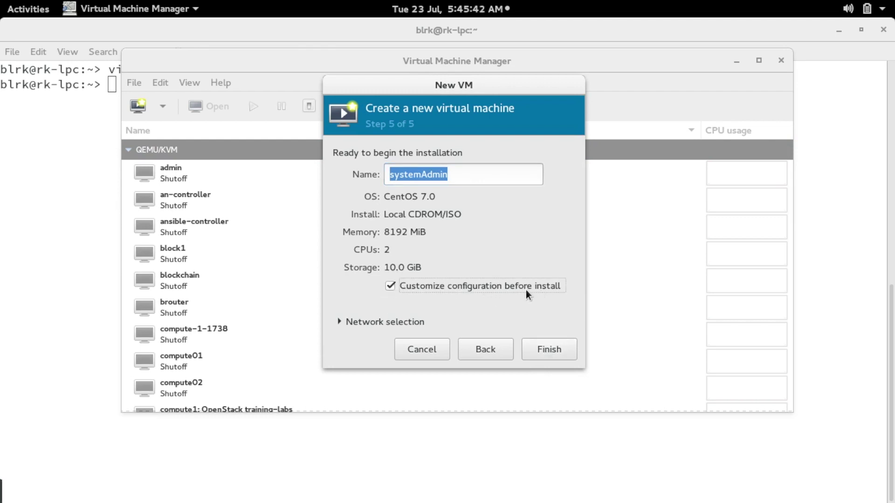
pyautogui.click(550, 349)
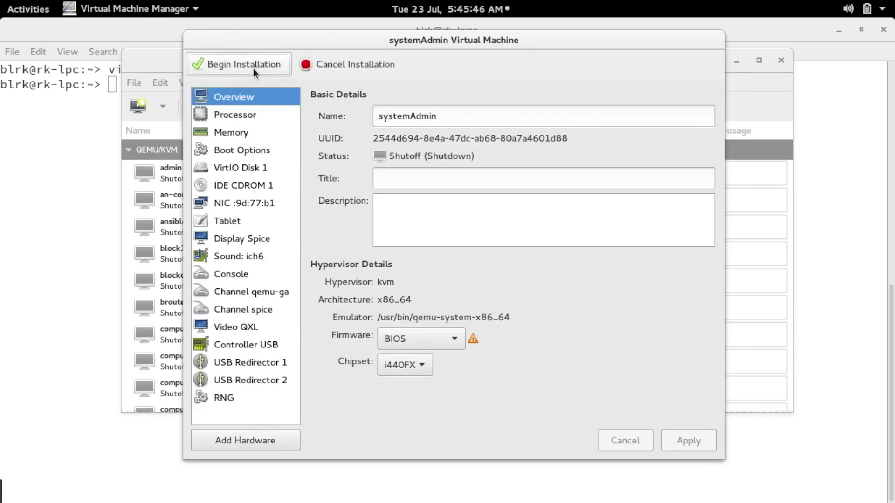
# Check the memory page, then the VirtIO Disk 1 source path ending in systemAdmin.qcow2.
pyautogui.click(230, 132)
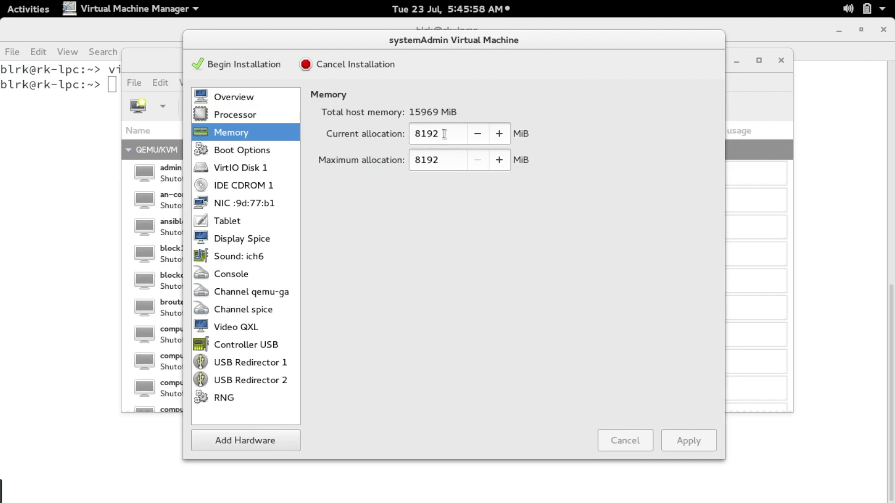
pyautogui.click(238, 166)
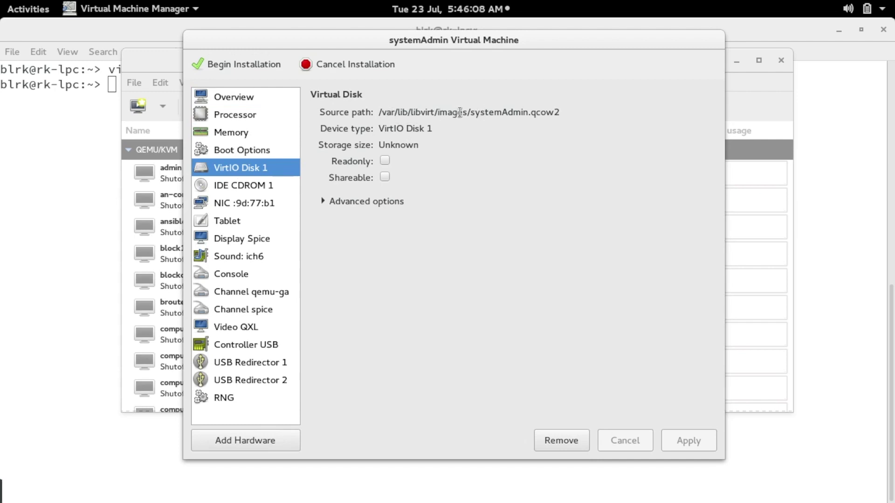
pyautogui.moveTo(468, 112); pyautogui.dragTo(561, 112)
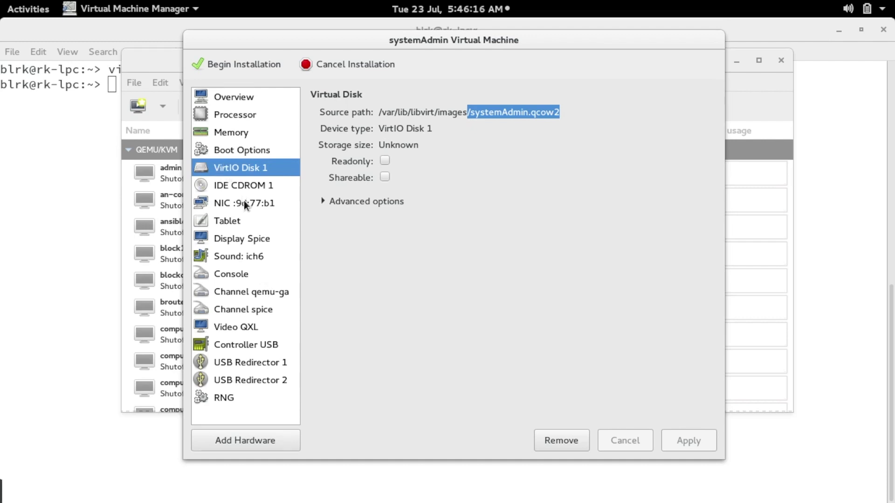
# Keep the NIC on Virtual network 'default' : NAT and begin the installation.
pyautogui.click(279, 202)
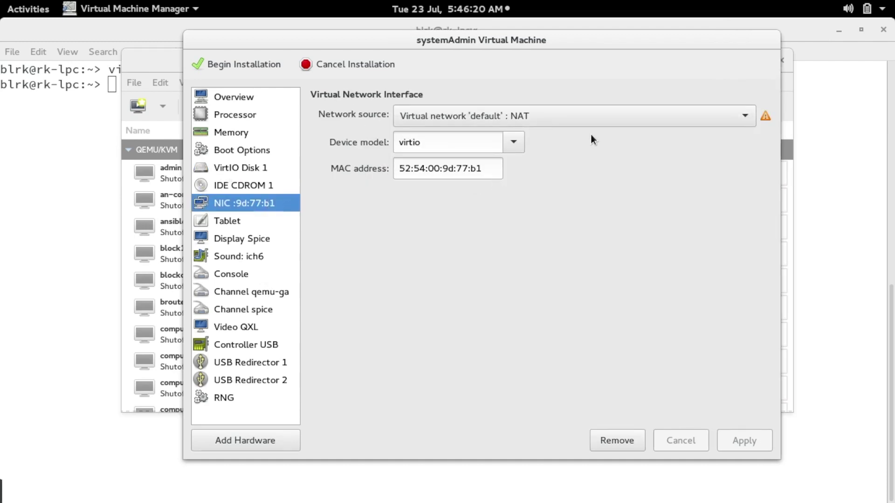
pyautogui.click(611, 116)
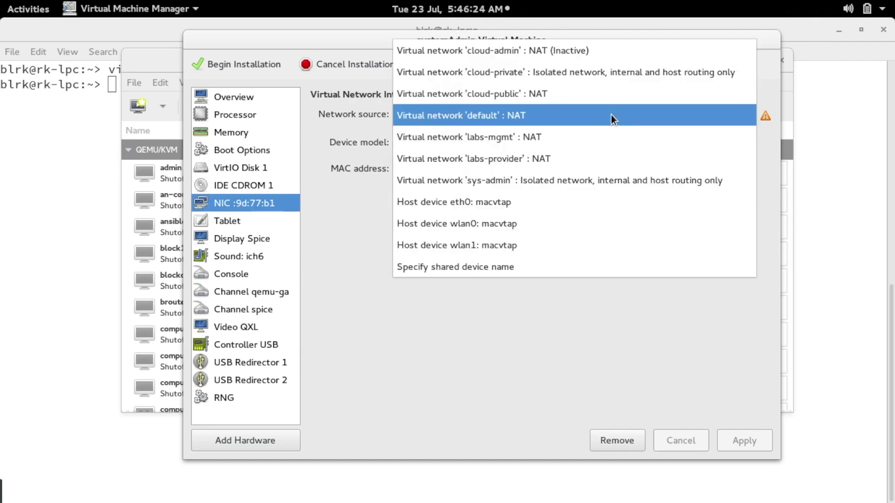
pyautogui.click(530, 119)
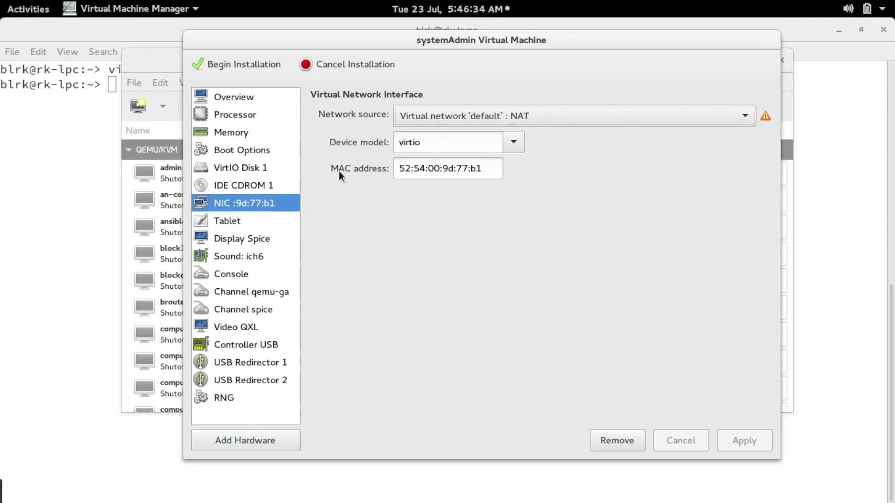
pyautogui.click(235, 64)
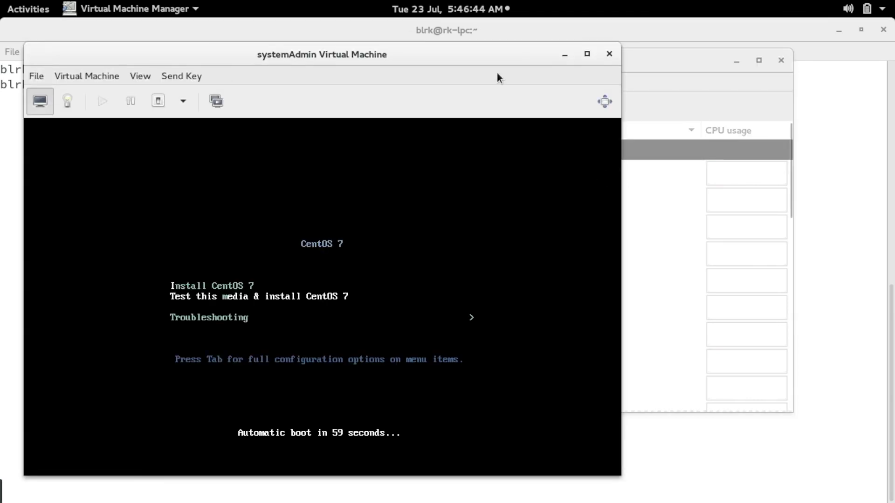
# Boot the systemAdmin VM from the Install CentOS 7 boot menu entry.
pyautogui.moveTo(448, 56); pyautogui.dragTo(582, 53)
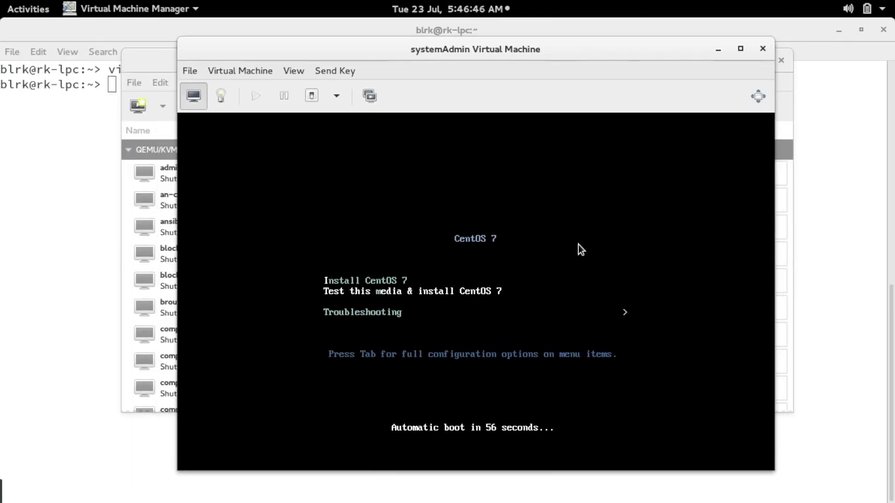
pyautogui.press('Up')
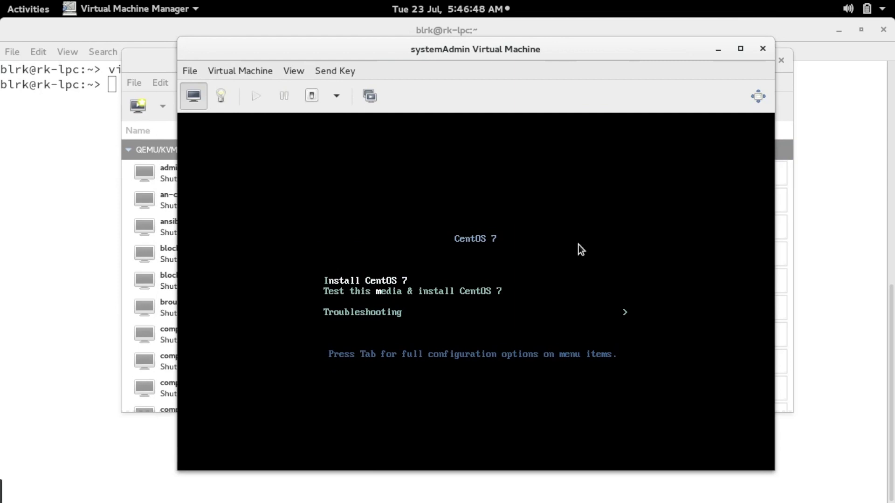
pyautogui.press('Return')
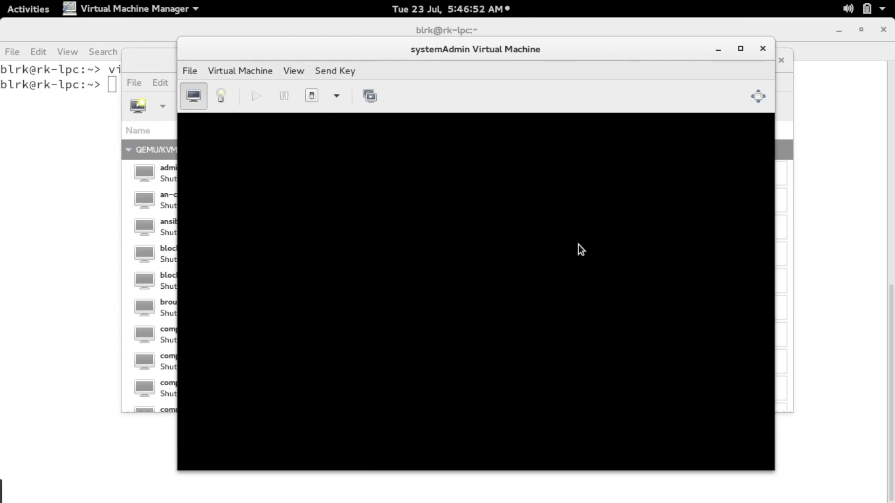
# Minimize the VM console and close Virtual Machine Manager, leaving GNOME Terminal.
pyautogui.click(717, 48)
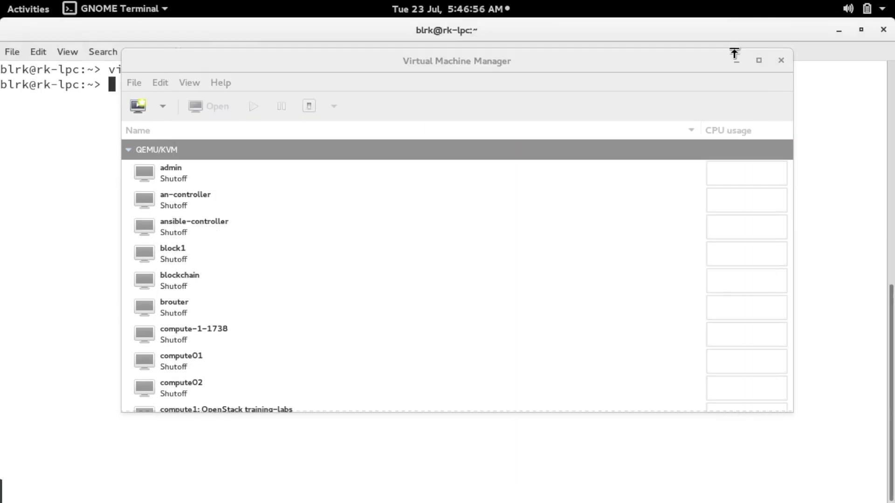
pyautogui.click(782, 61)
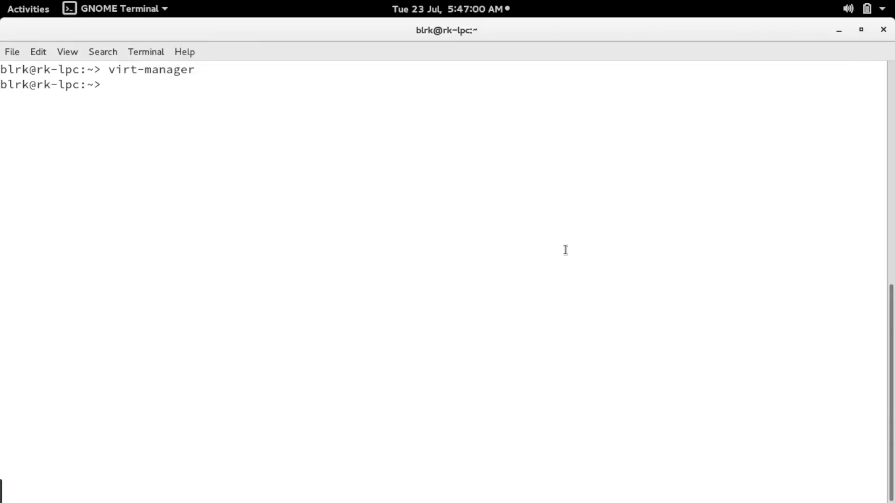
pyautogui.press('super')
# Restore the systemAdmin console full-screen and continue with English (United States) as the language.
pyautogui.click(698, 286)
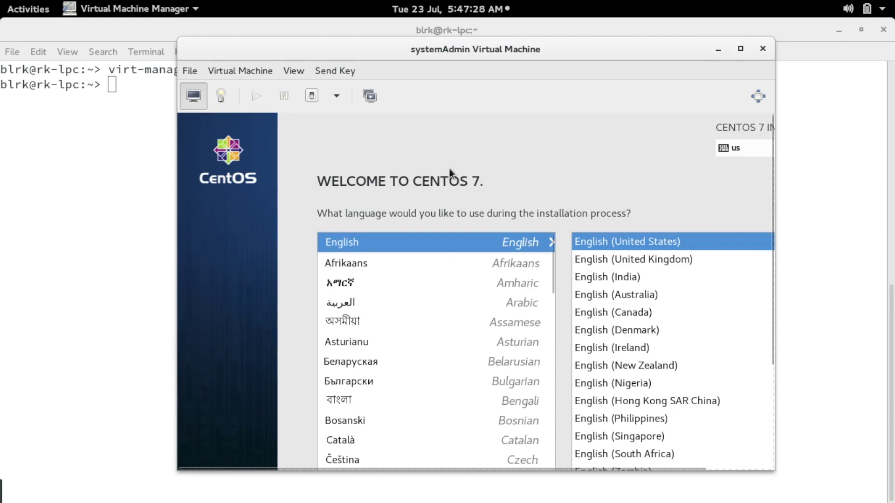
pyautogui.click(758, 96)
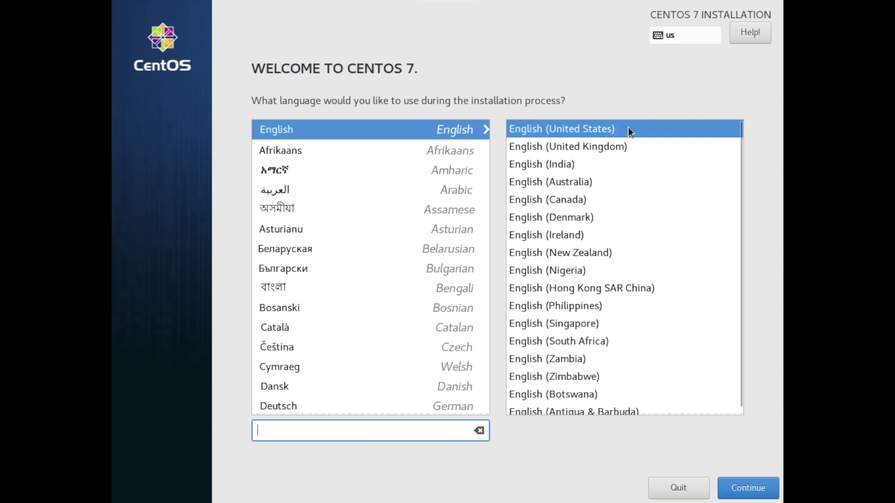
pyautogui.click(744, 488)
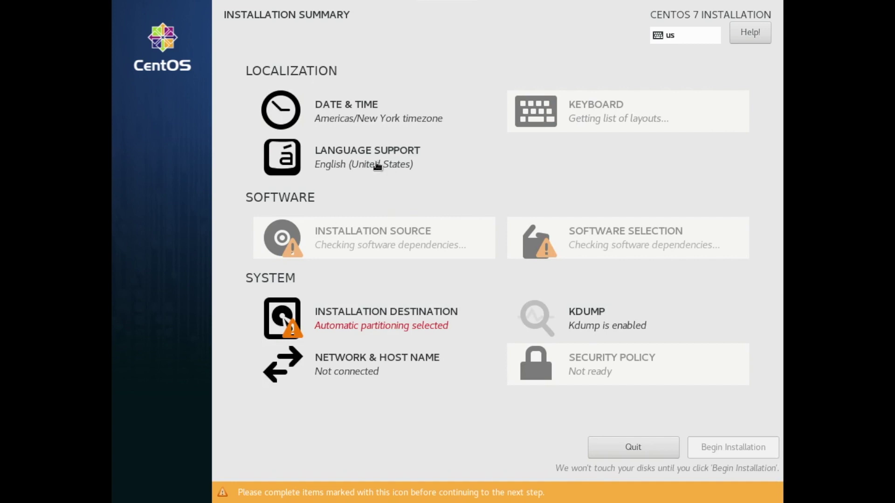
# Pick India on the Date & Time map so the timezone becomes Asia/Kolkata.
pyautogui.click(353, 109)
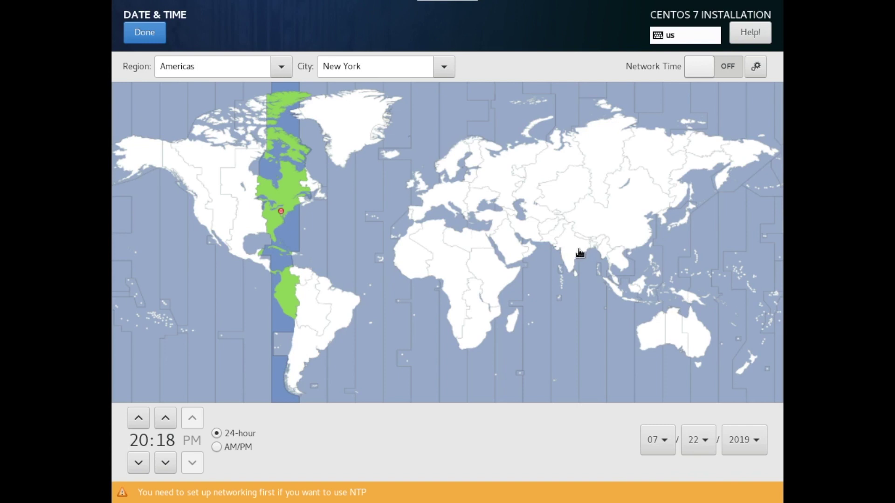
pyautogui.click(567, 252)
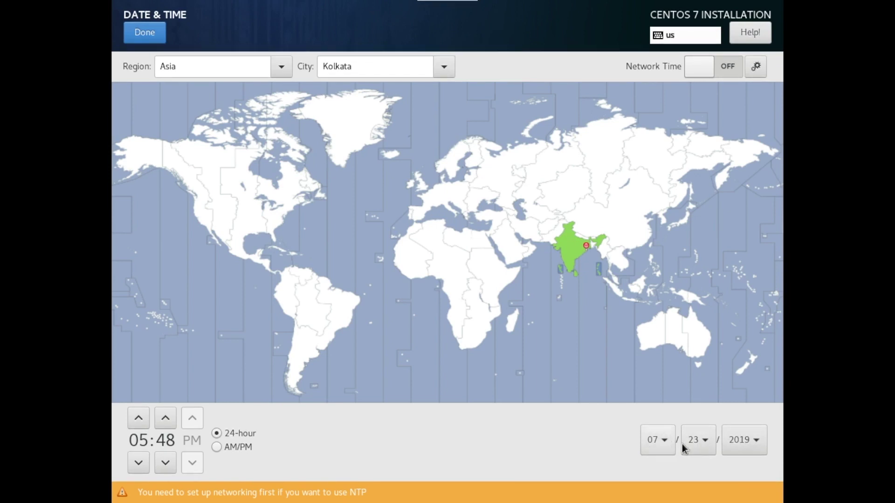
# Select the 10 GiB Virtio vda disk as the install target with automatic partitioning.
pyautogui.click(142, 33)
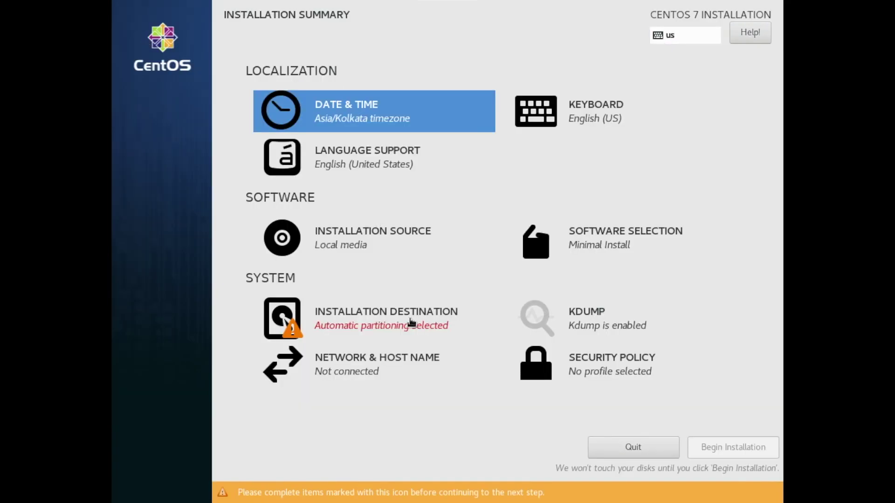
pyautogui.click(366, 312)
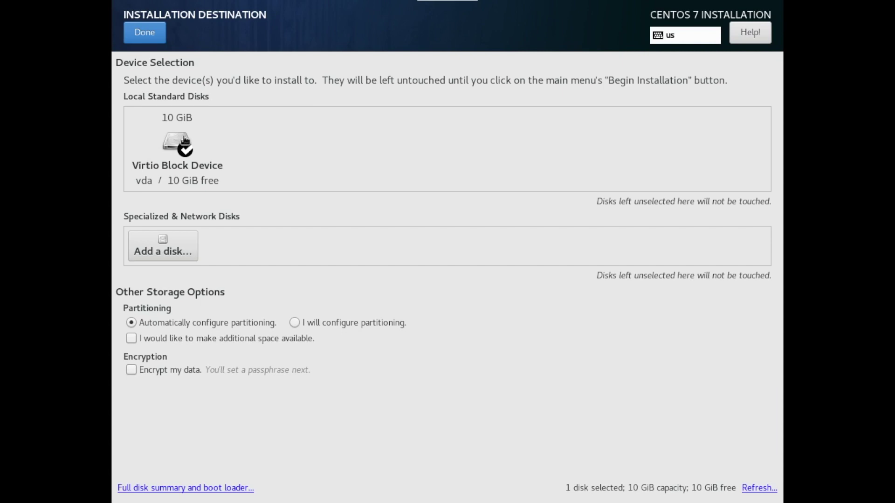
pyautogui.click(183, 144)
pyautogui.click(187, 149)
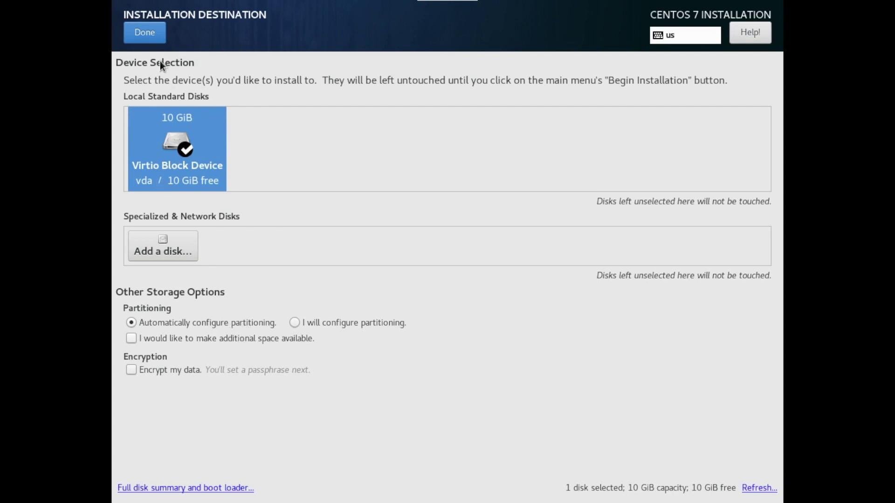
pyautogui.click(150, 32)
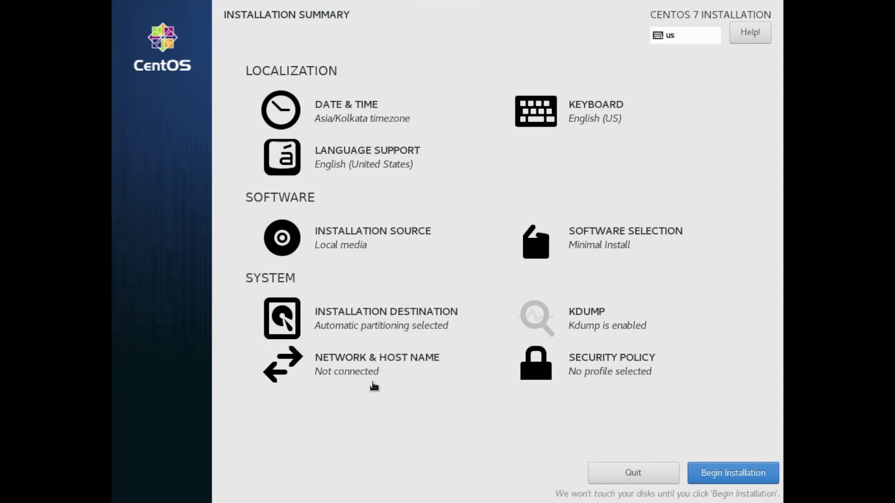
# Switch Ethernet (eth0) on so it connects at 192.168.100.235 with DNS 192.168.100.1.
pyautogui.click(371, 366)
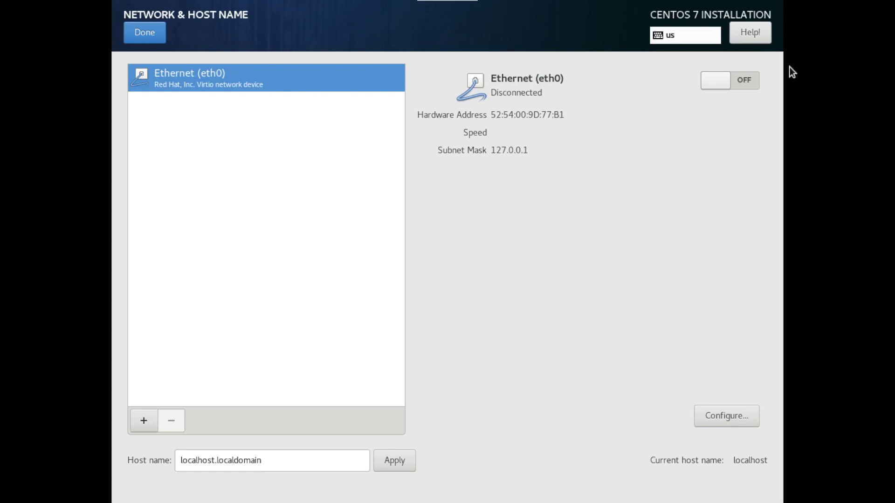
pyautogui.click(745, 80)
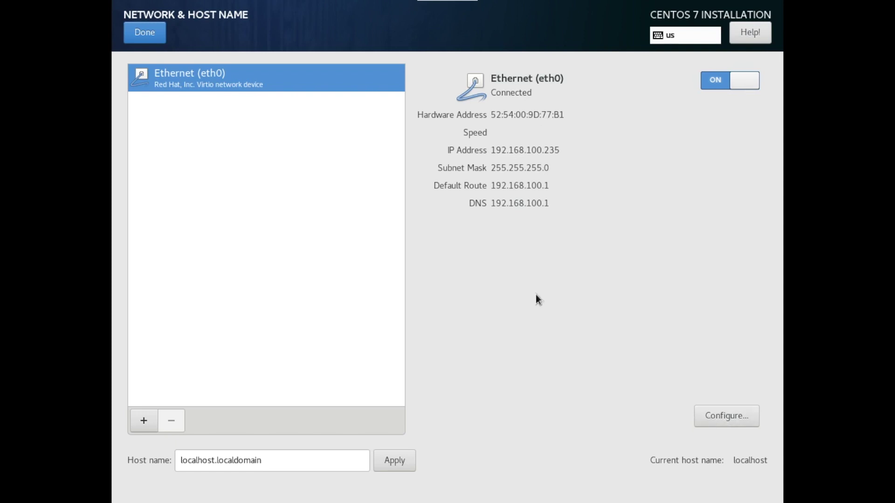
# Check eth0's IPv4 method is Automatic (DHCP) and cancel without saving any edits.
pyautogui.click(720, 418)
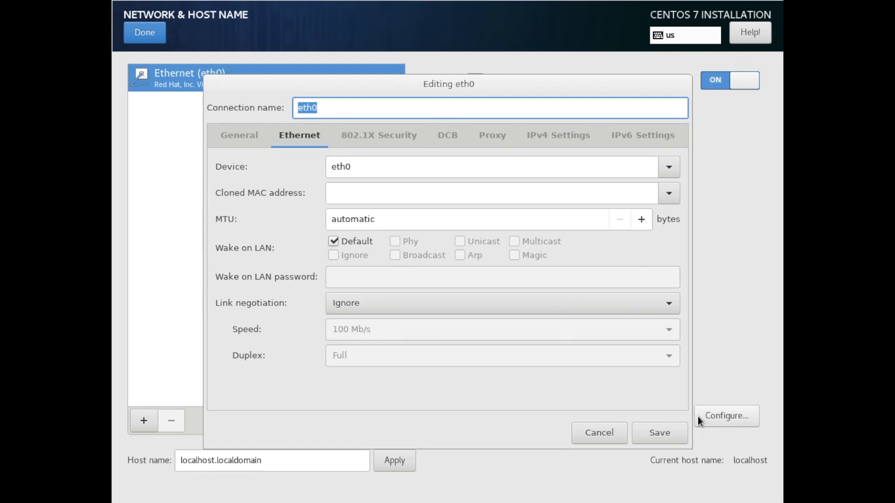
pyautogui.click(541, 136)
pyautogui.click(653, 171)
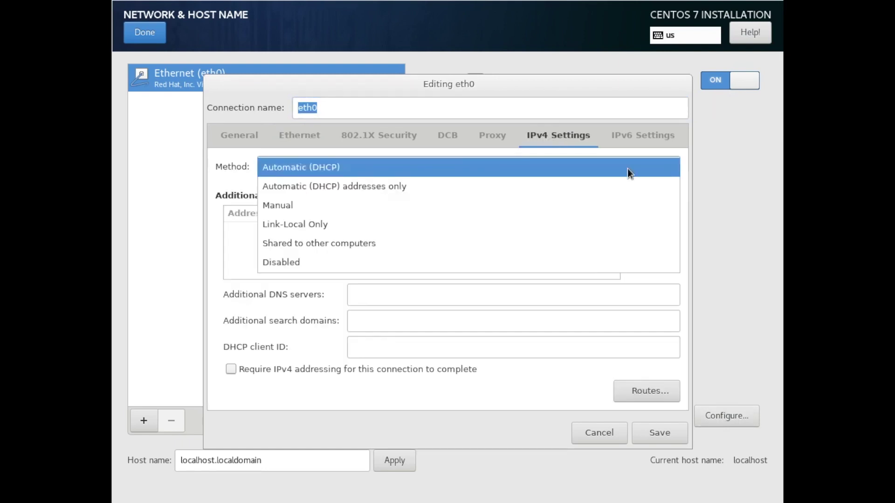
pyautogui.click(393, 211)
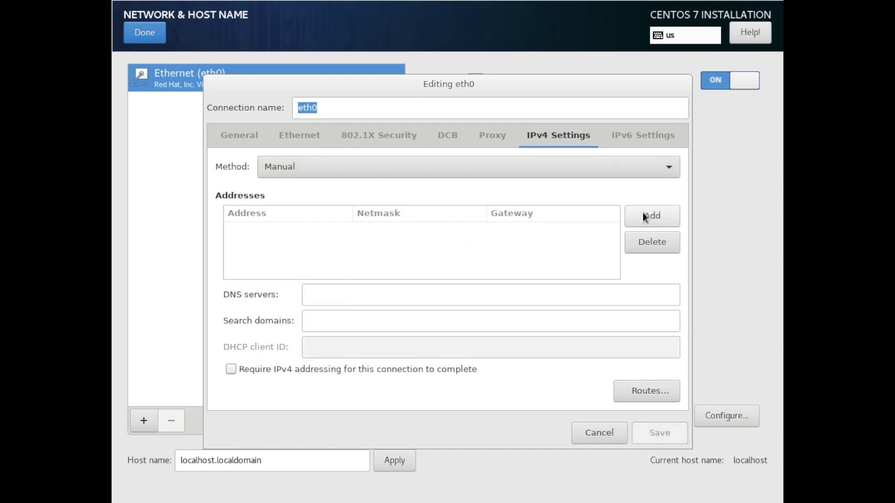
pyautogui.click(593, 435)
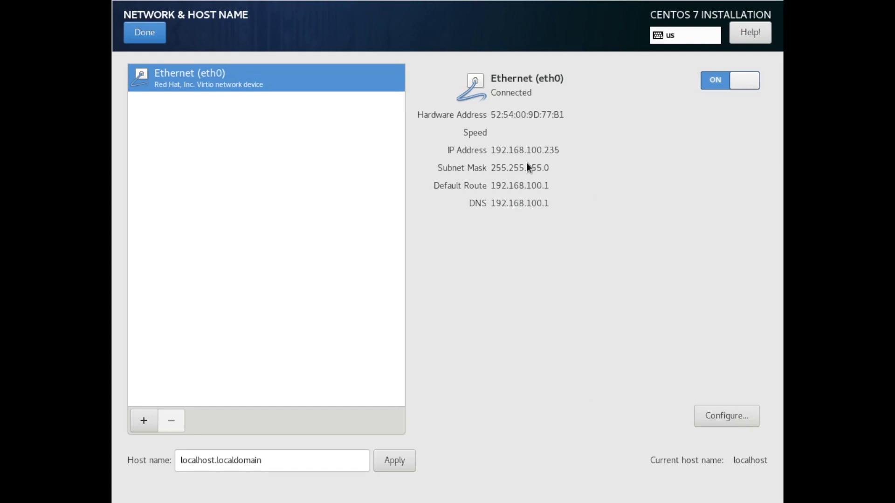
pyautogui.click(723, 416)
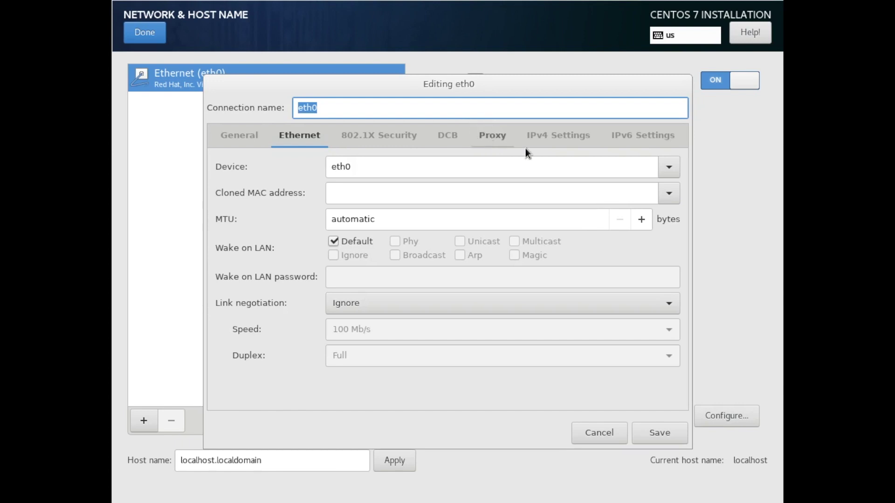
pyautogui.click(554, 137)
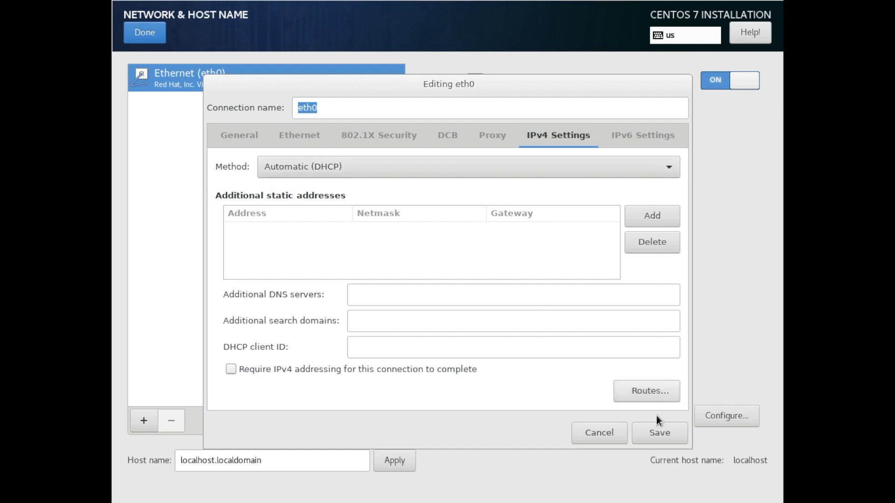
pyautogui.click(598, 434)
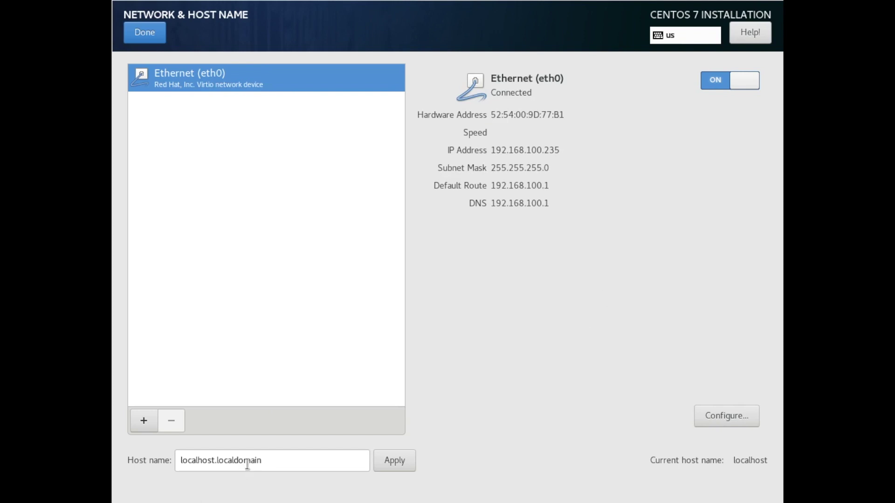
# Change the host name to systemAdmin.example.com, apply it, and return to the summary.
pyautogui.moveTo(278, 460); pyautogui.dragTo(149, 464)
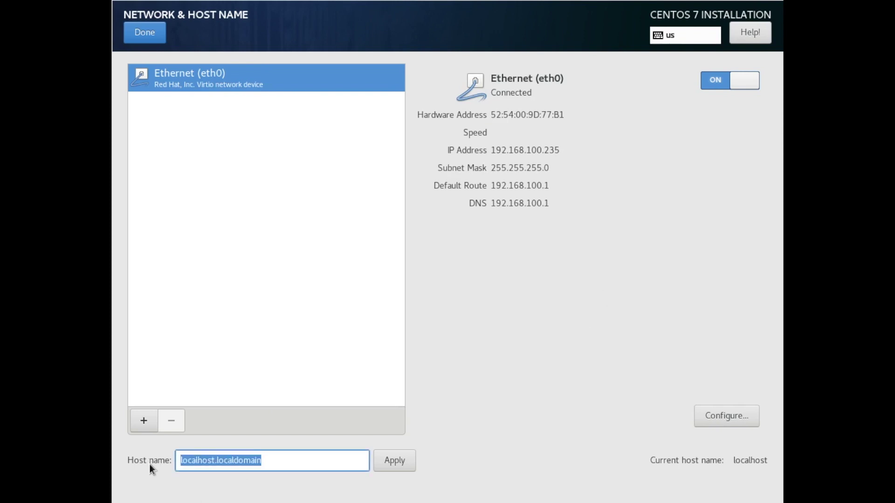
pyautogui.write('su')
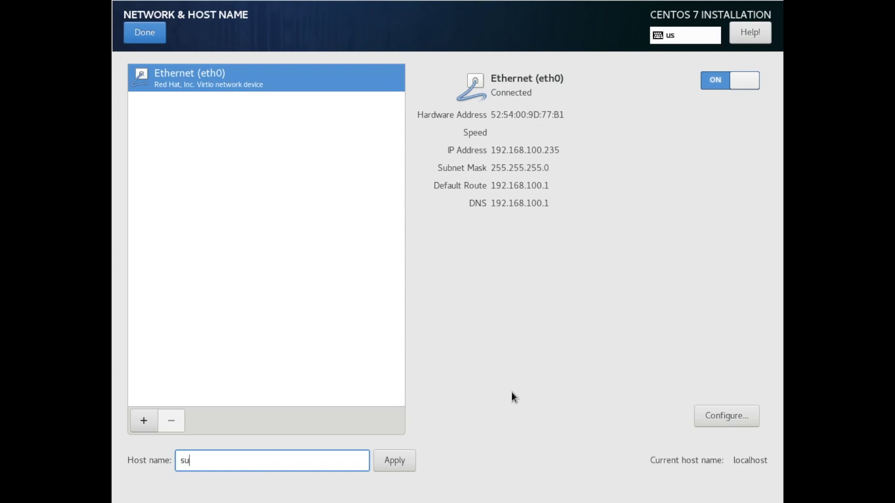
pyautogui.press('BackSpace')
pyautogui.press('BackSpace')
pyautogui.write('systemAdmin.example')
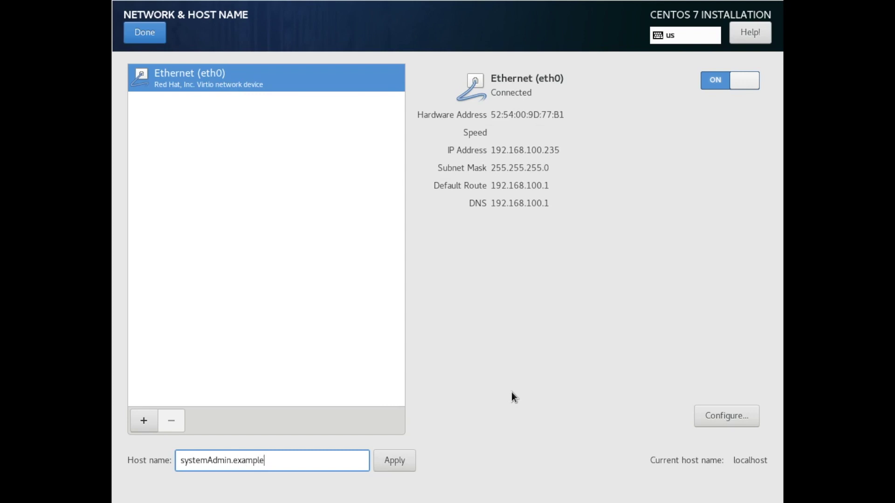
pyautogui.write('.com')
pyautogui.click(394, 461)
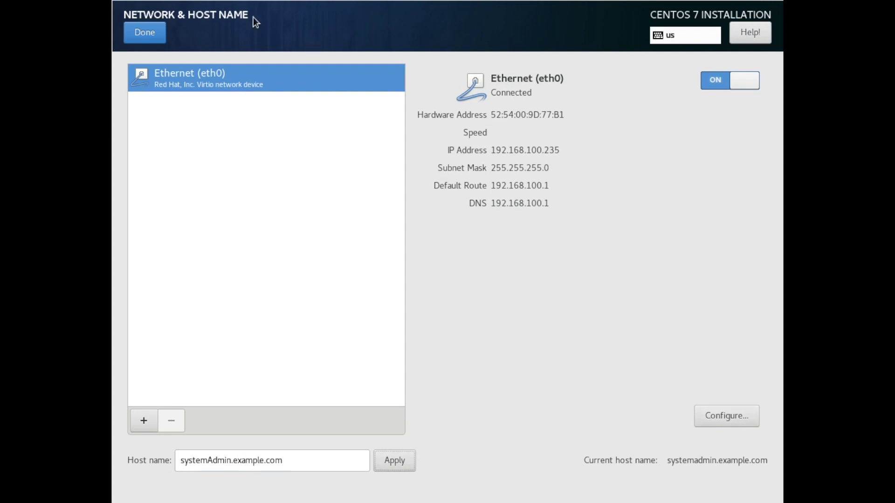
pyautogui.click(144, 33)
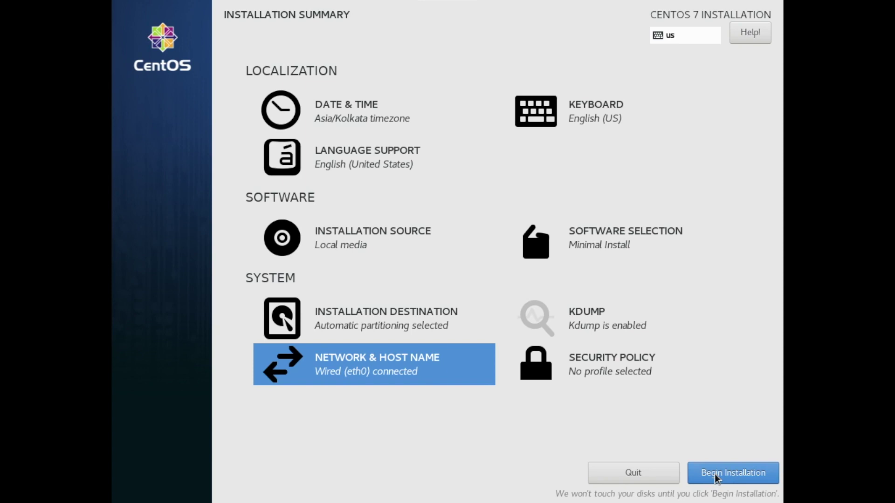
# Begin the CentOS installation and bring up the Root Password screen.
pyautogui.click(714, 474)
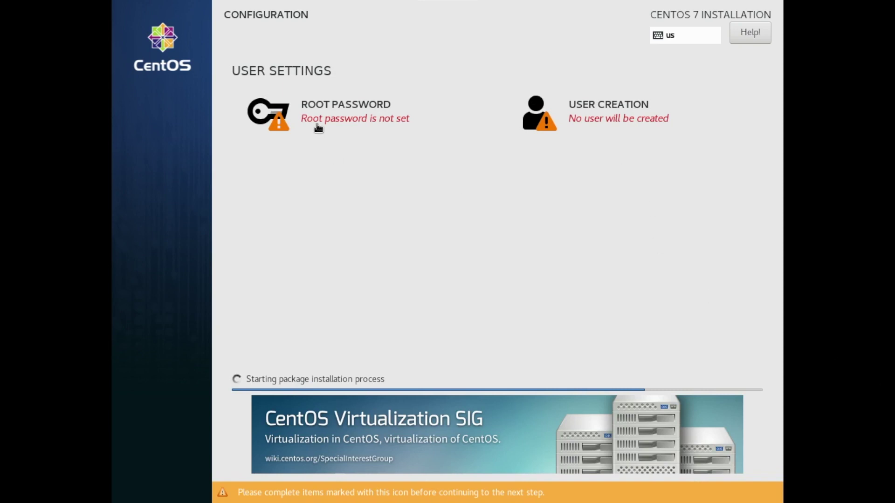
pyautogui.click(335, 109)
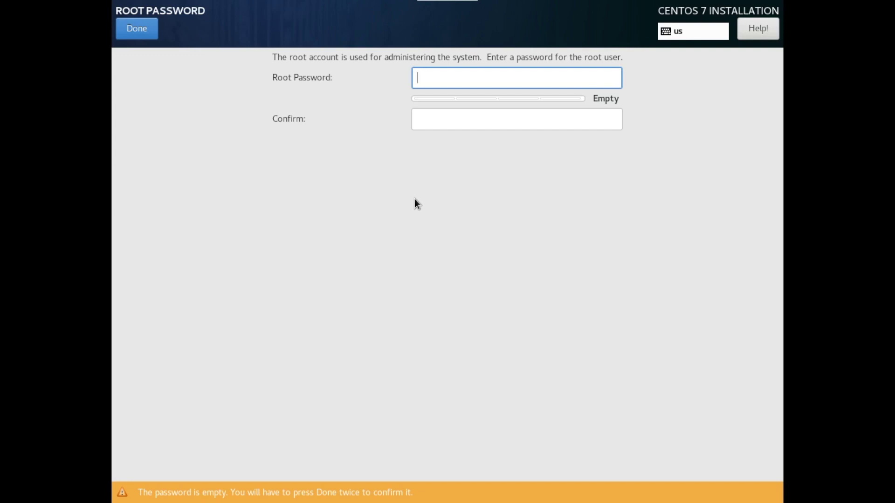
# Enter and confirm a short root password, accepting it despite the too-short warning.
pyautogui.write('12345')
pyautogui.press('Tab')
pyautogui.write('12345')
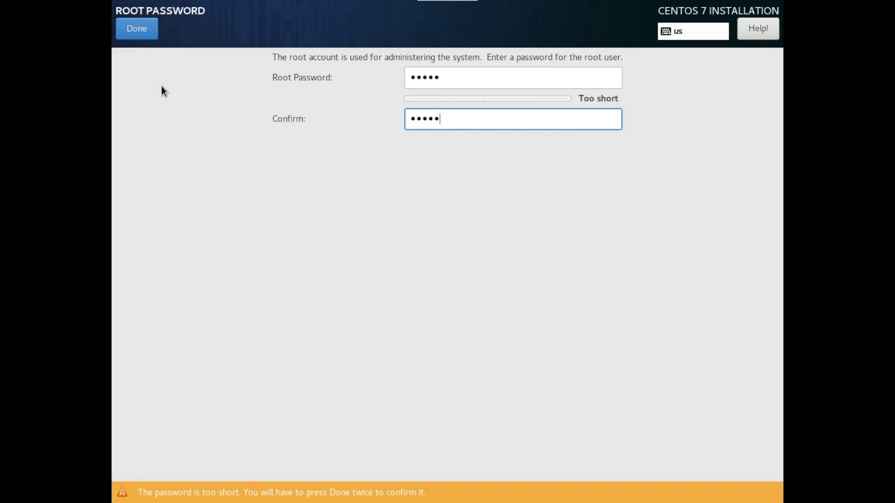
pyautogui.click(136, 30)
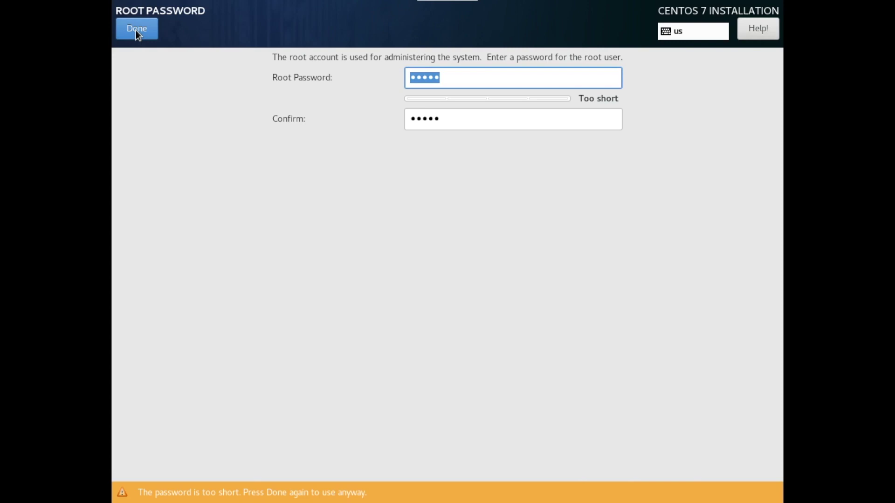
pyautogui.click(139, 29)
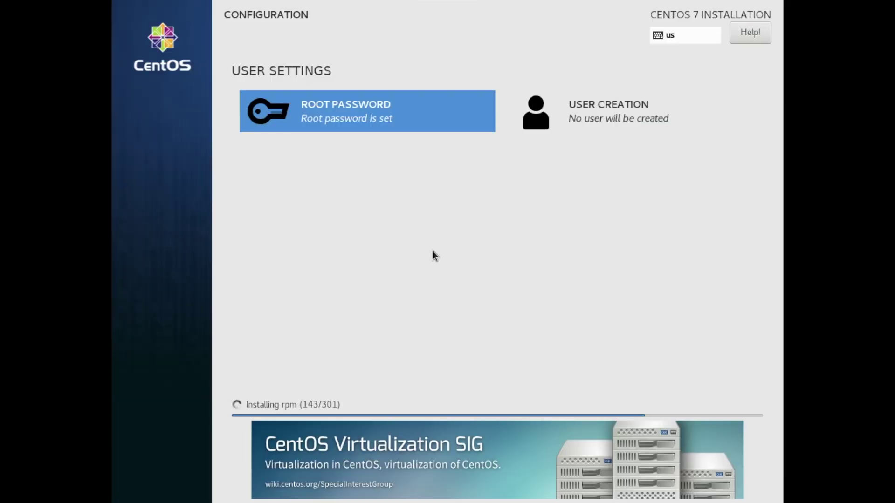
# Create a regular user with full name, user name and a short password, accepting the warning.
pyautogui.click(602, 114)
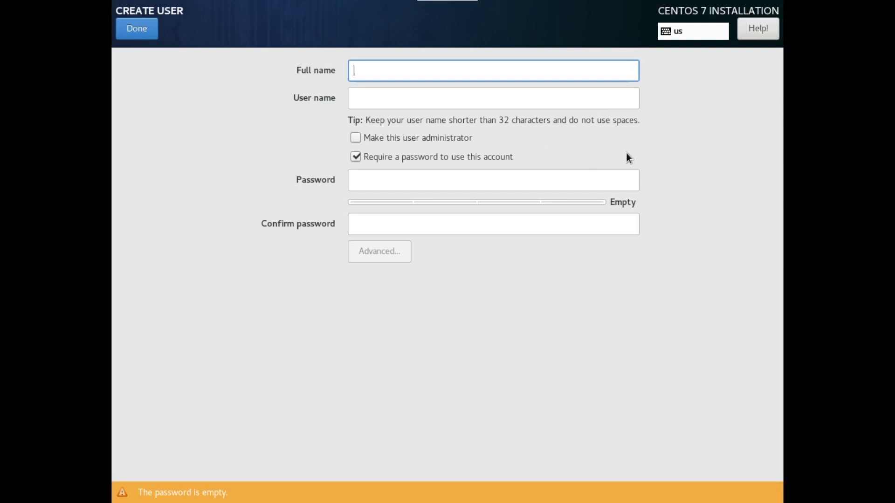
pyautogui.write('blrk')
pyautogui.press('Tab')
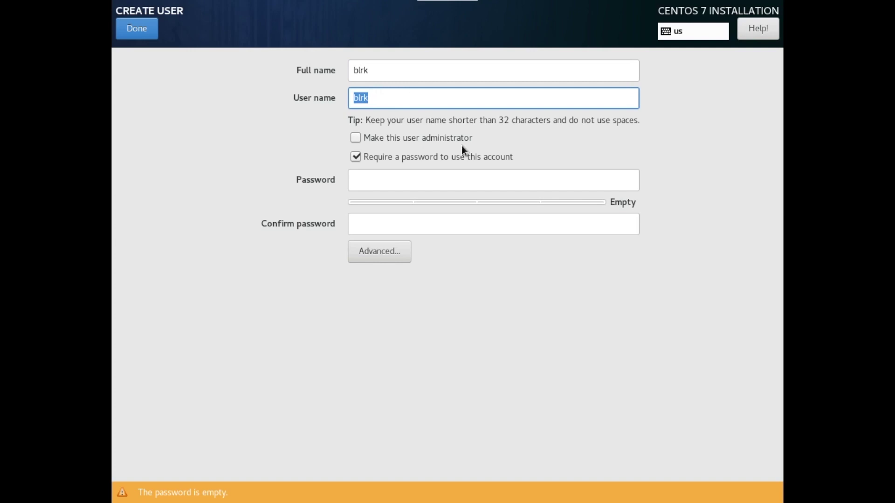
pyautogui.click(370, 184)
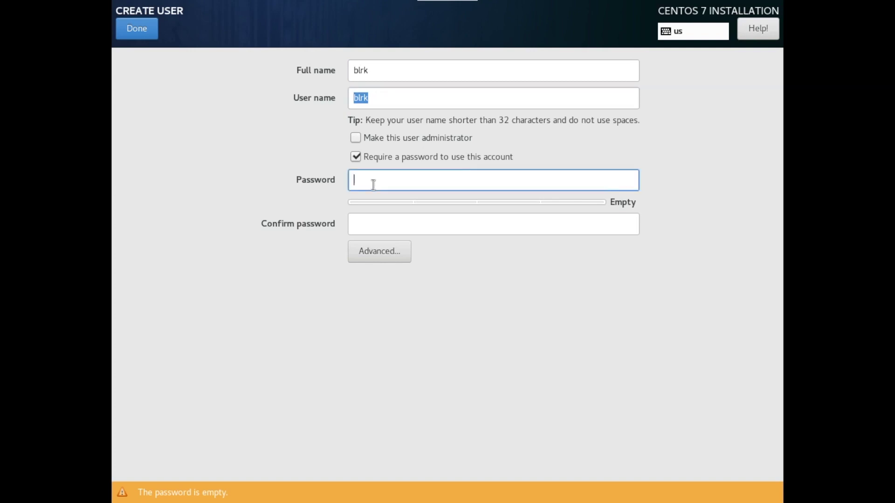
pyautogui.write('•••••')
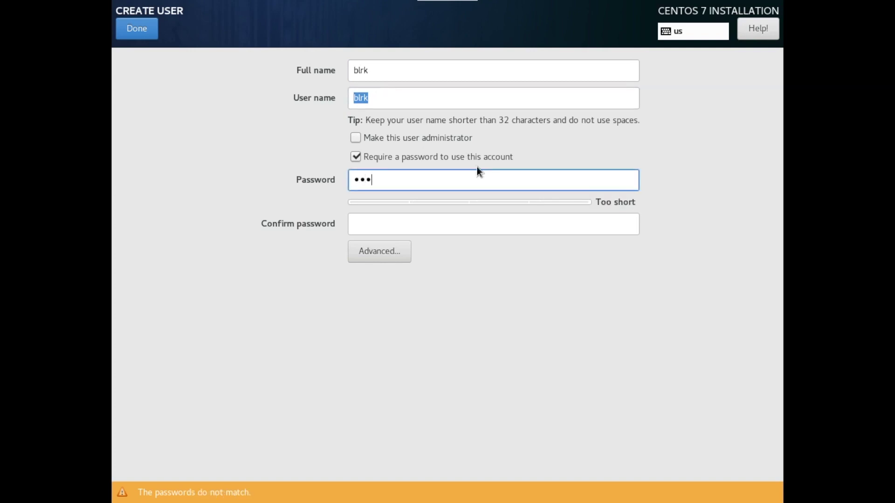
pyautogui.press('Tab')
pyautogui.write('••••')
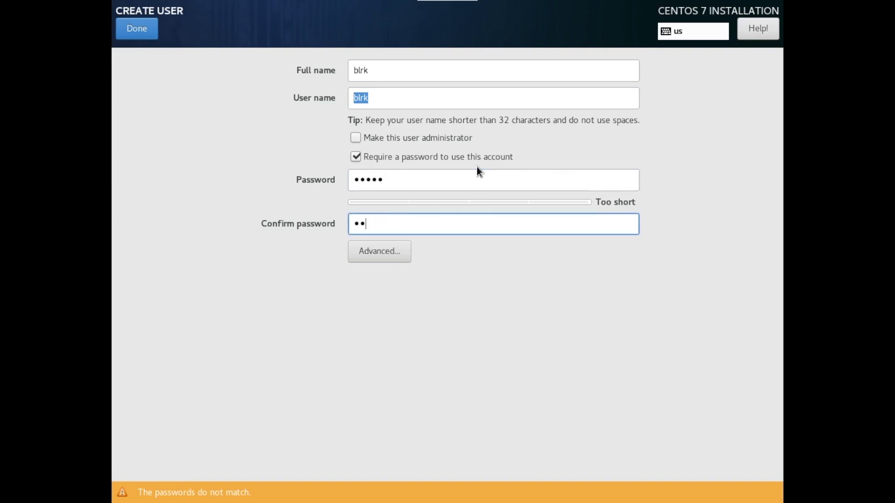
pyautogui.write('•')
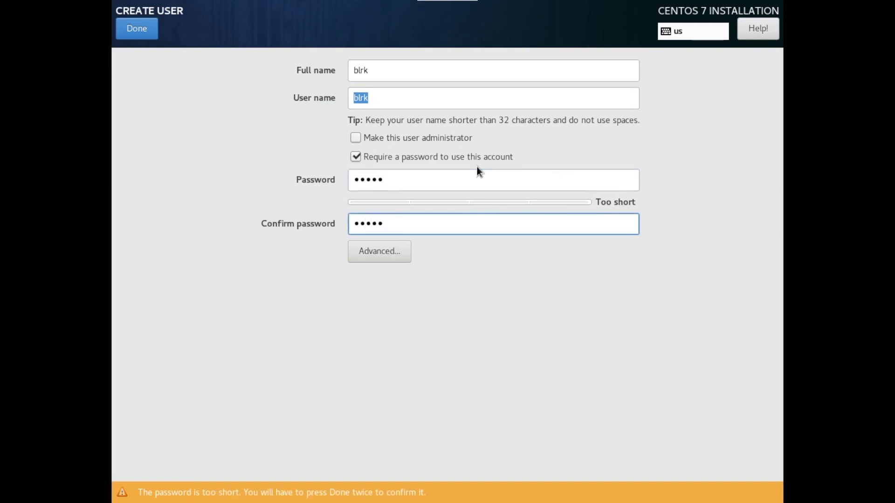
pyautogui.click(134, 31)
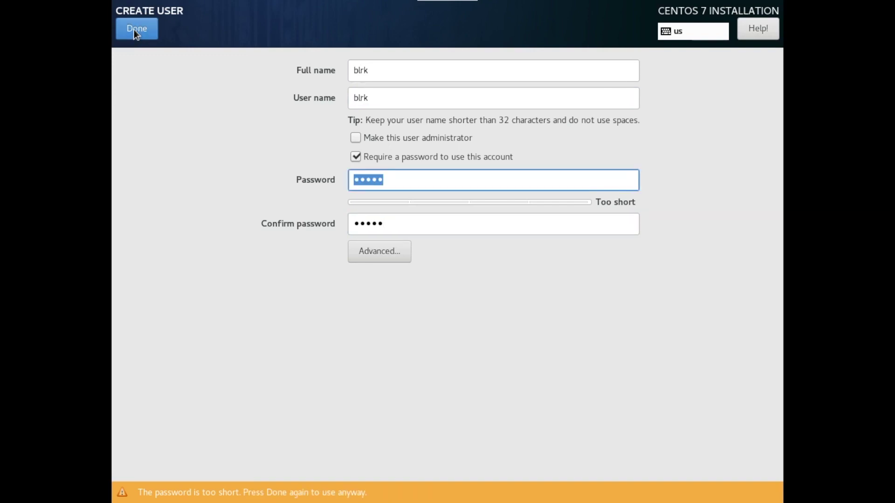
pyautogui.click(133, 31)
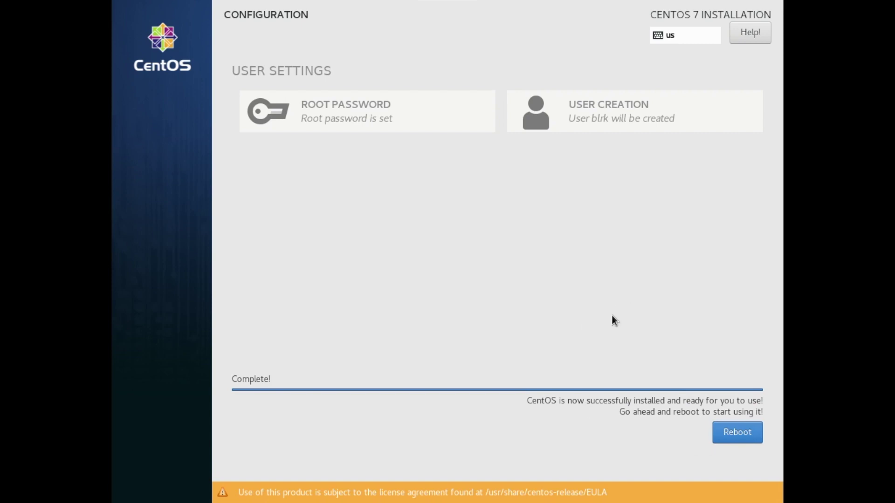
# Reboot into the new CentOS Linux 7 install, booting the default entry to reach 'systemAdmin login:'.
pyautogui.click(734, 435)
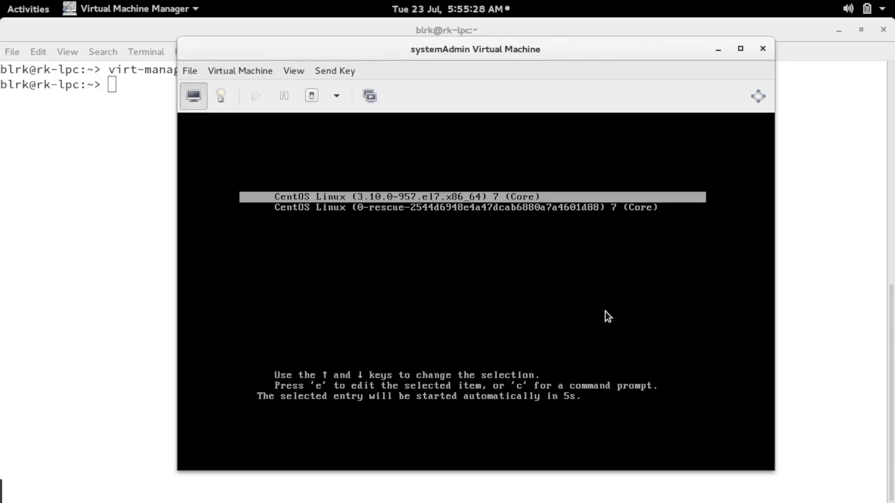
pyautogui.press('Return')
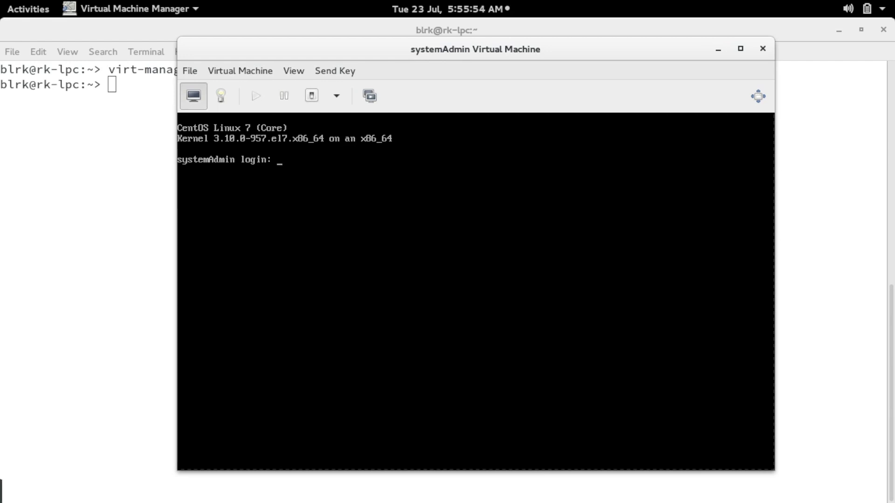
# Log in as the new user and run 'ip a', showing eth0 at 192.168.100.235/24.
pyautogui.write('blrk')
pyautogui.press('Return')
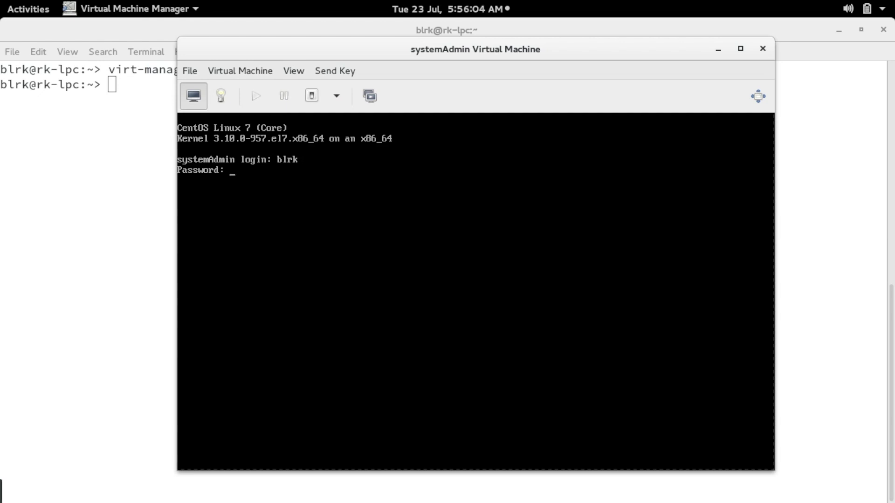
pyautogui.press('Return')
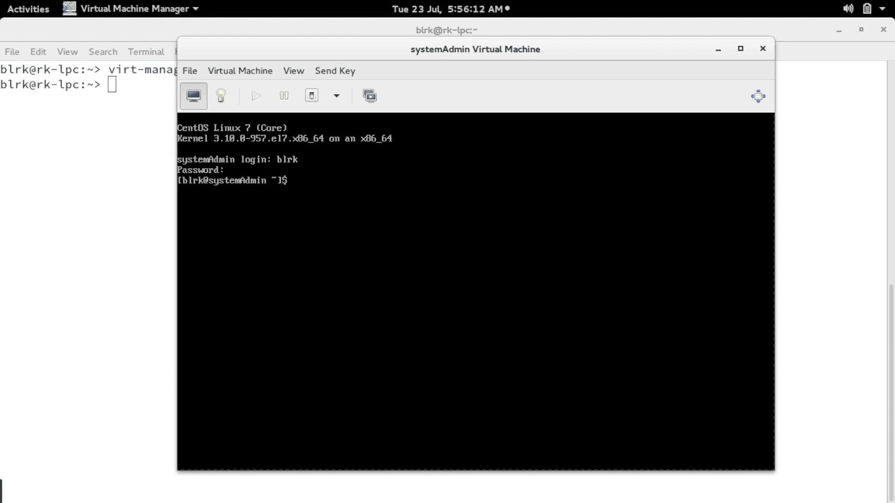
pyautogui.write('ip a')
pyautogui.press('Return')
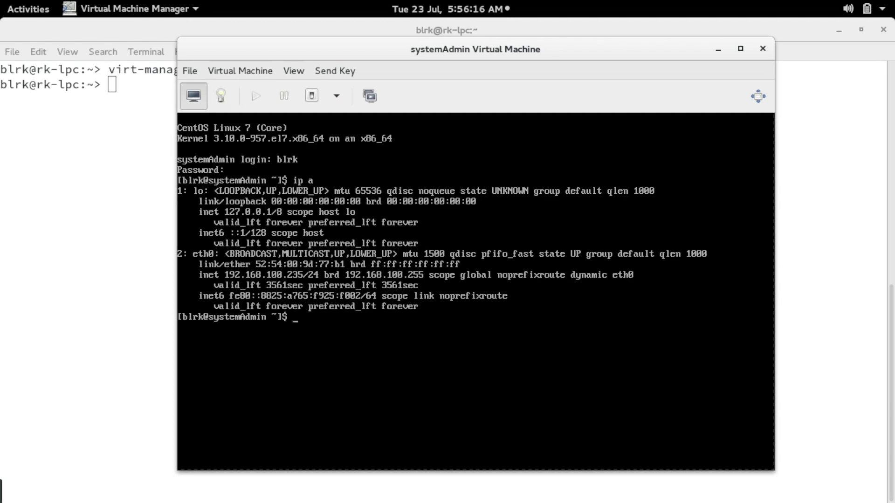